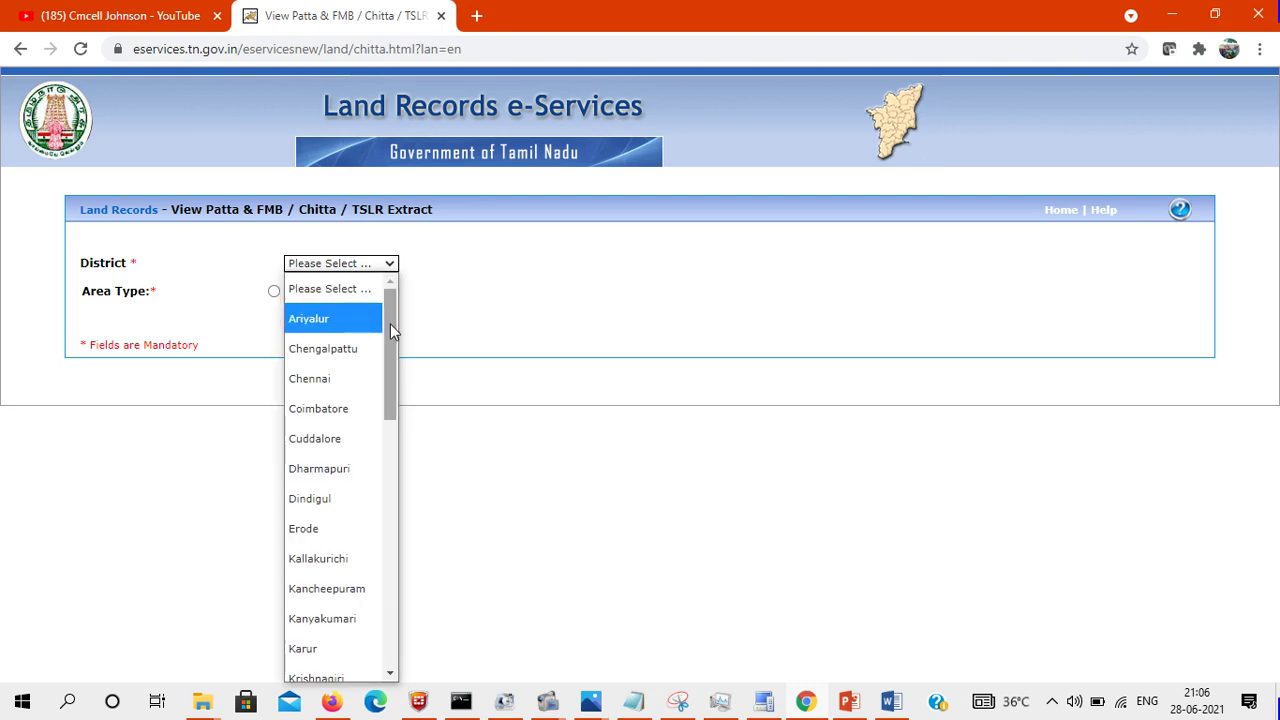
- Choose Tirunelveli as the district with the Rural area type and submit the selection
{"action": "left_click_drag", "start_coordinate": [391, 325], "coordinate": [393, 557]}
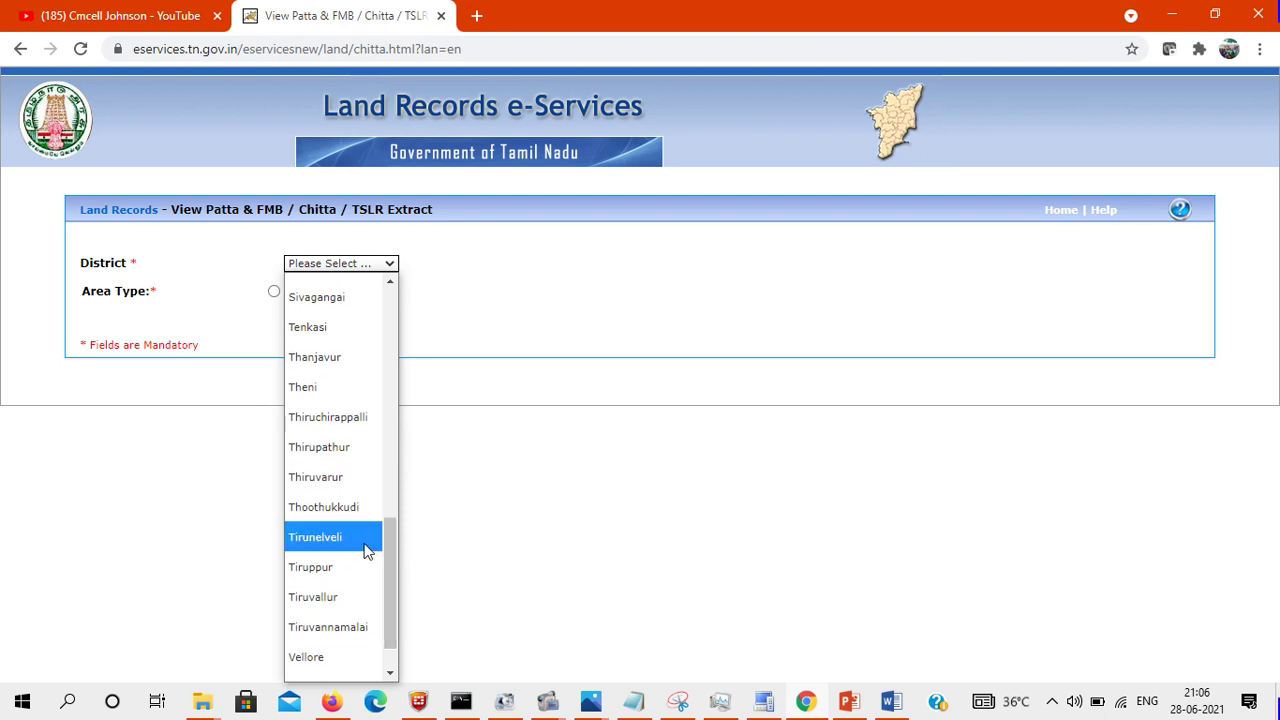
{"action": "left_click", "coordinate": [364, 540]}
{"action": "left_click", "coordinate": [277, 301]}
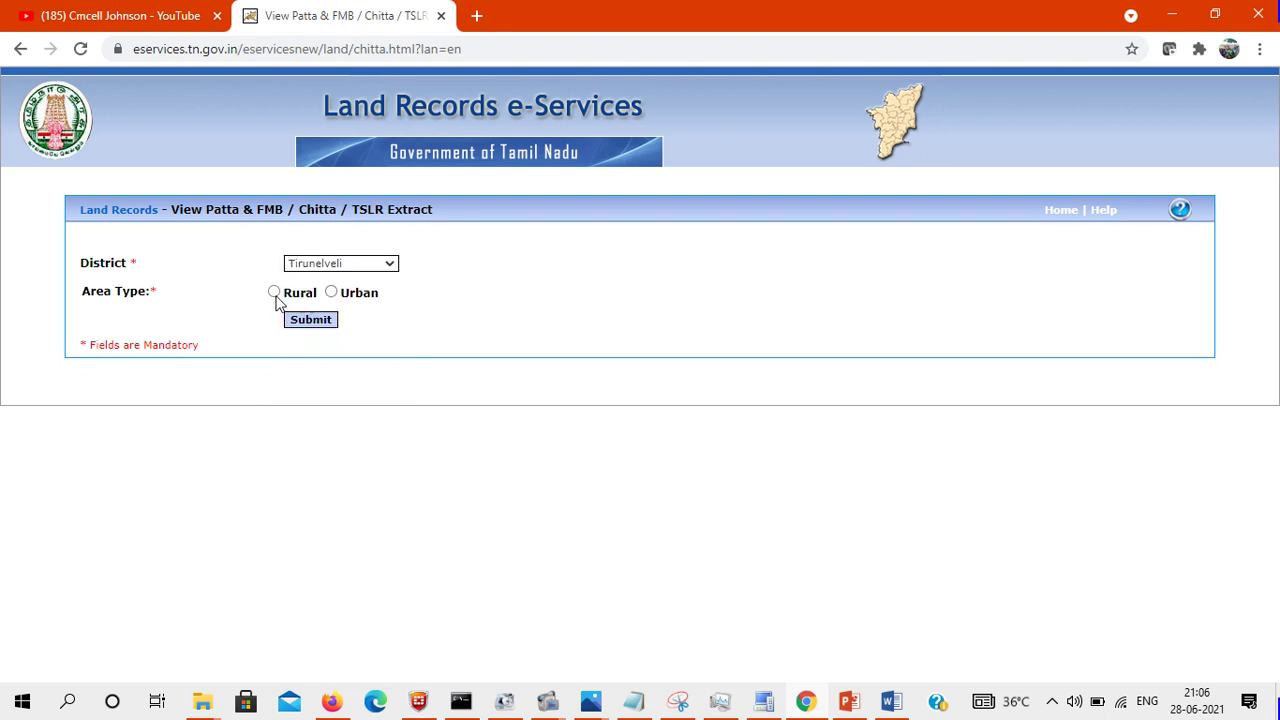
{"action": "left_click", "coordinate": [307, 322]}
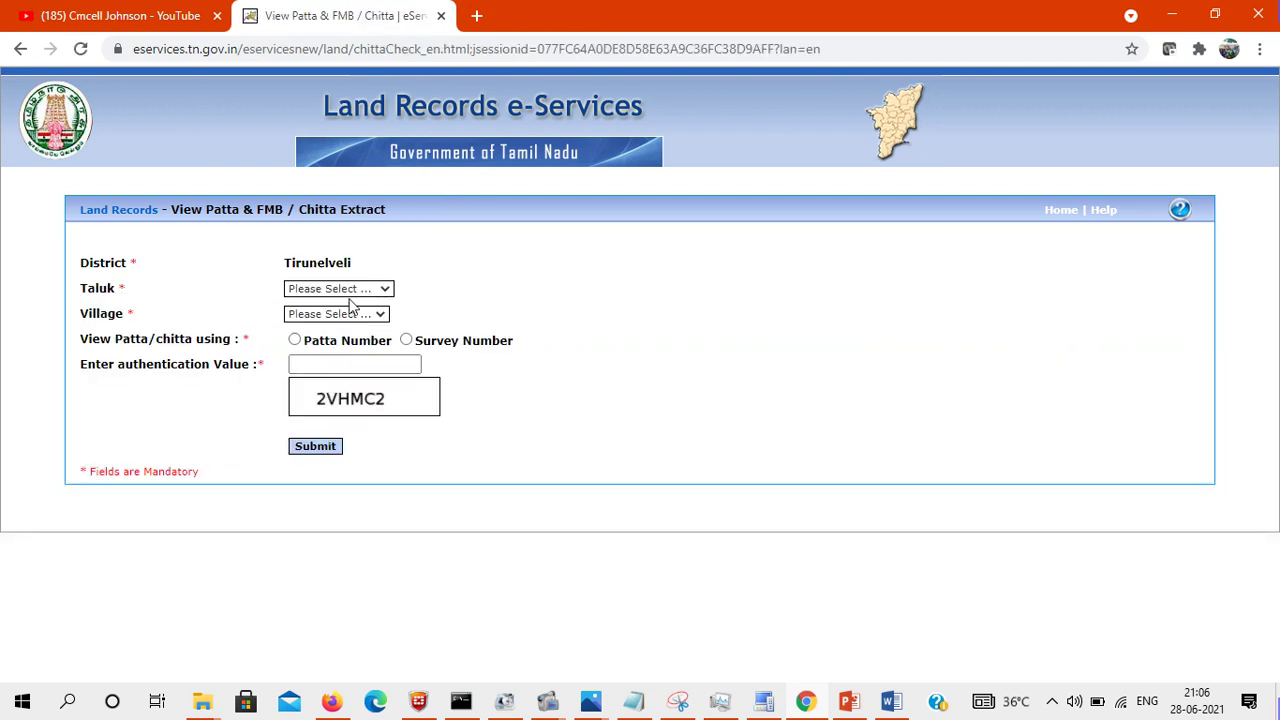
- Set the taluk to Thisayanvilai and the village to EITAMOZHI
{"action": "left_click", "coordinate": [335, 289]}
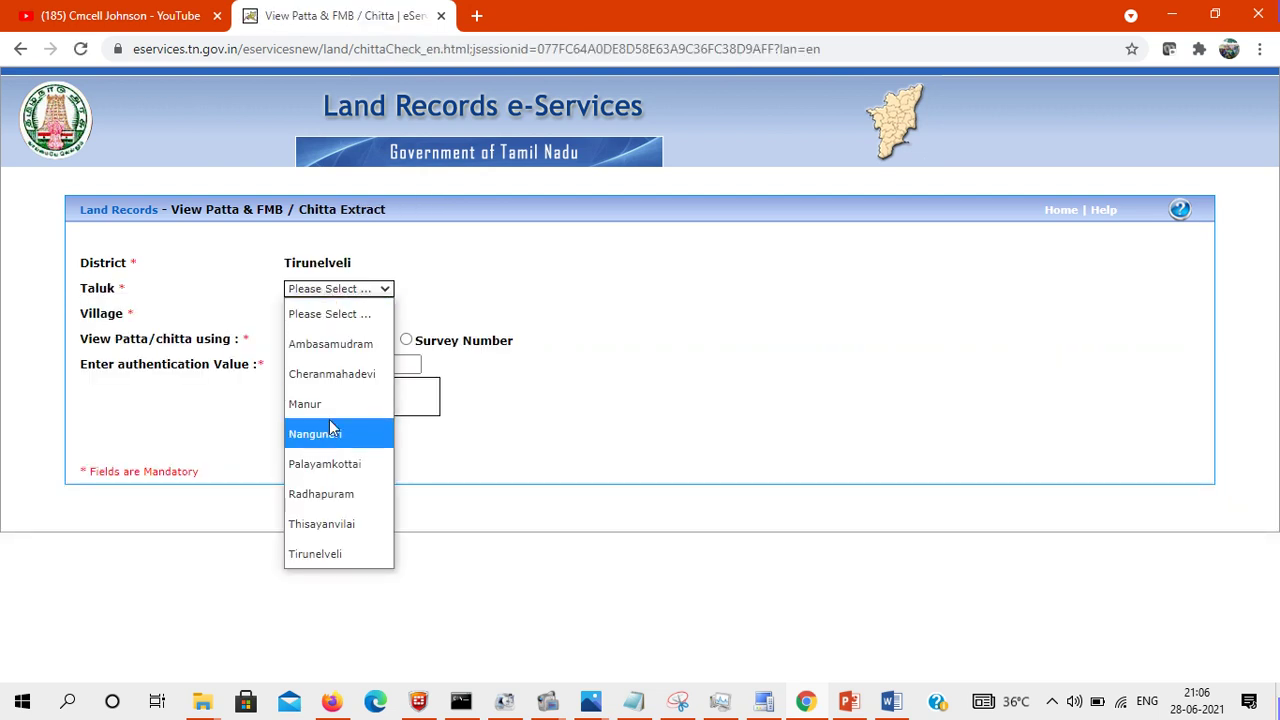
{"action": "left_click", "coordinate": [342, 525]}
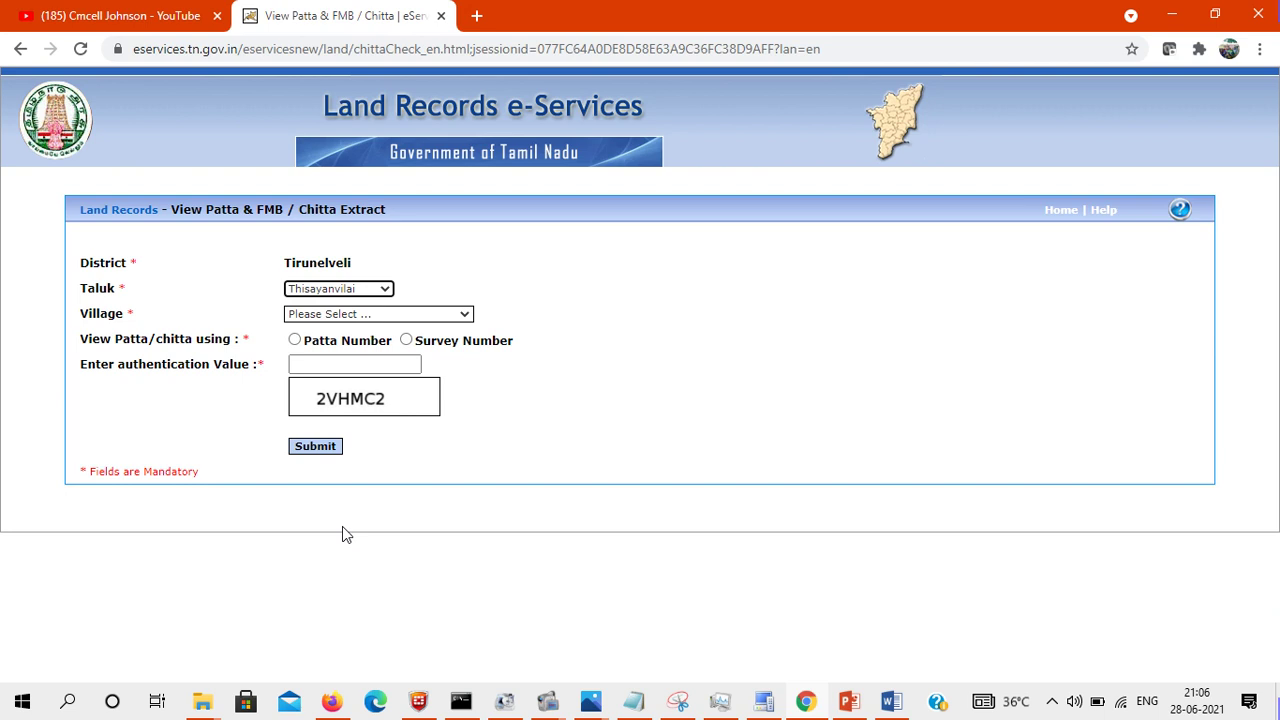
{"action": "left_click", "coordinate": [388, 316]}
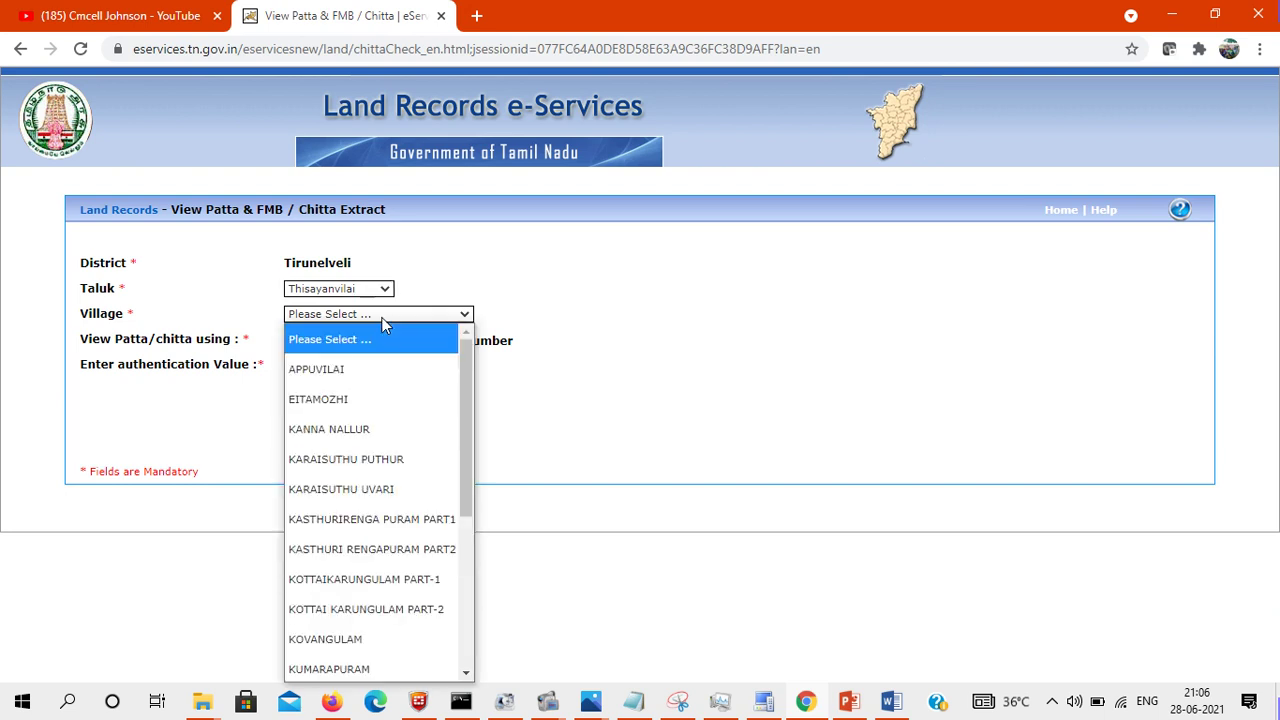
{"action": "left_click", "coordinate": [388, 397]}
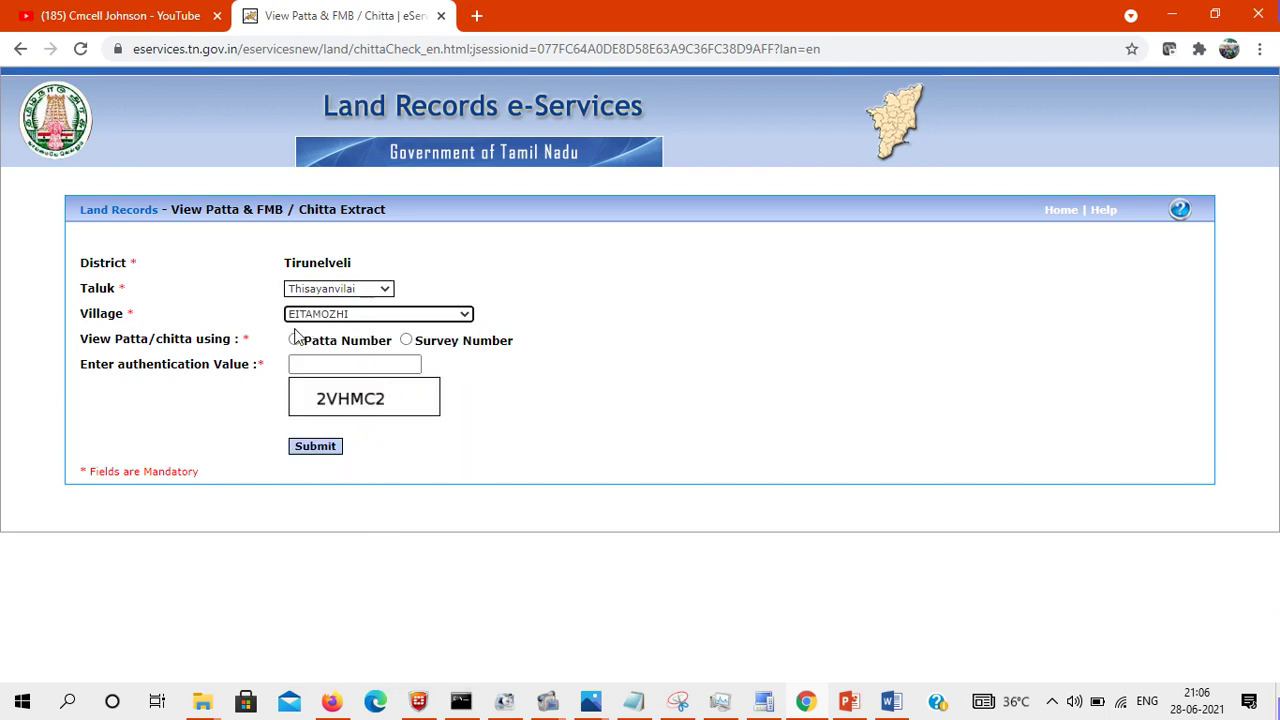
- Look up the record by survey number, entering 502 with sub division number 1E
{"action": "left_click", "coordinate": [406, 340]}
{"action": "left_click", "coordinate": [390, 428]}
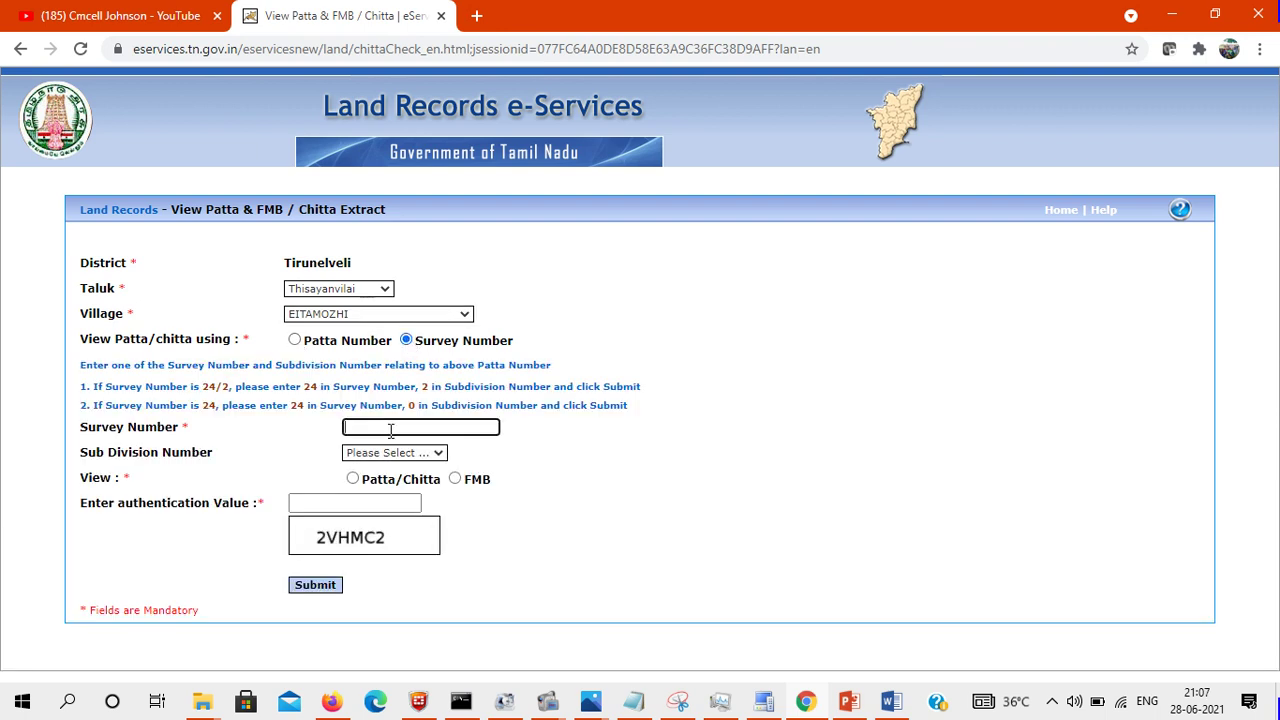
{"action": "type", "text": "502"}
{"action": "left_click", "coordinate": [434, 455]}
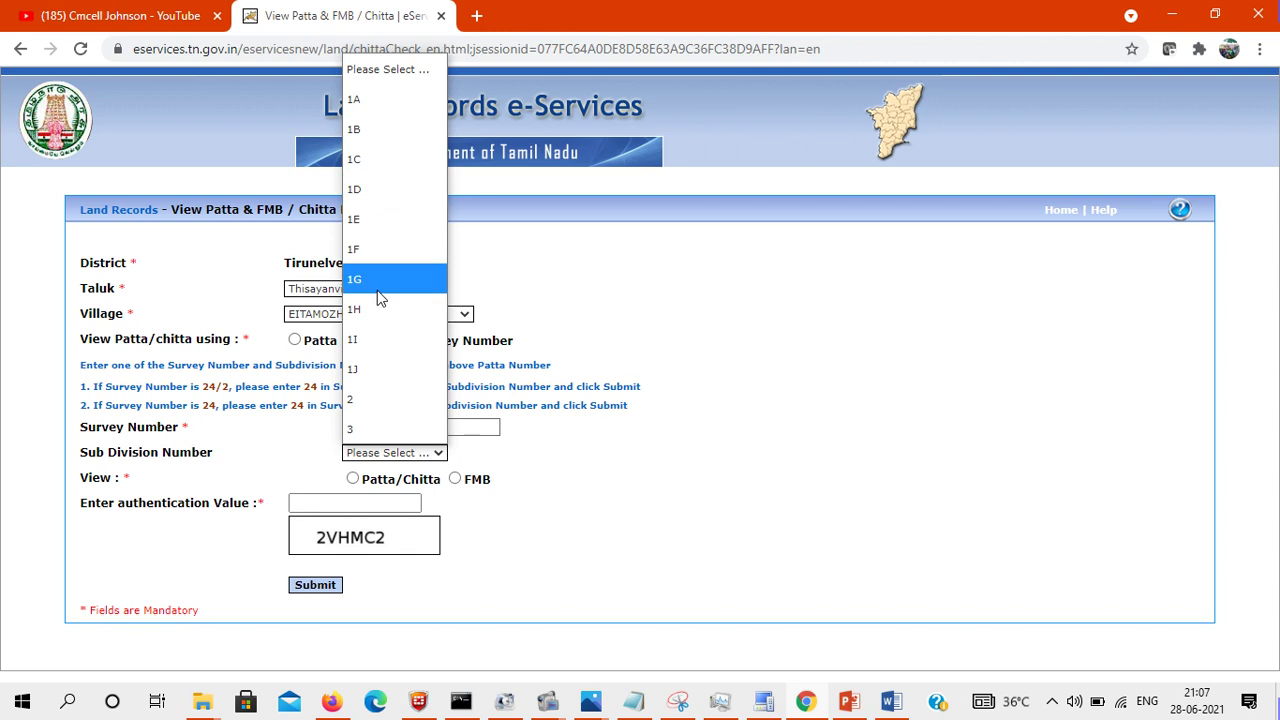
{"action": "left_click", "coordinate": [373, 224]}
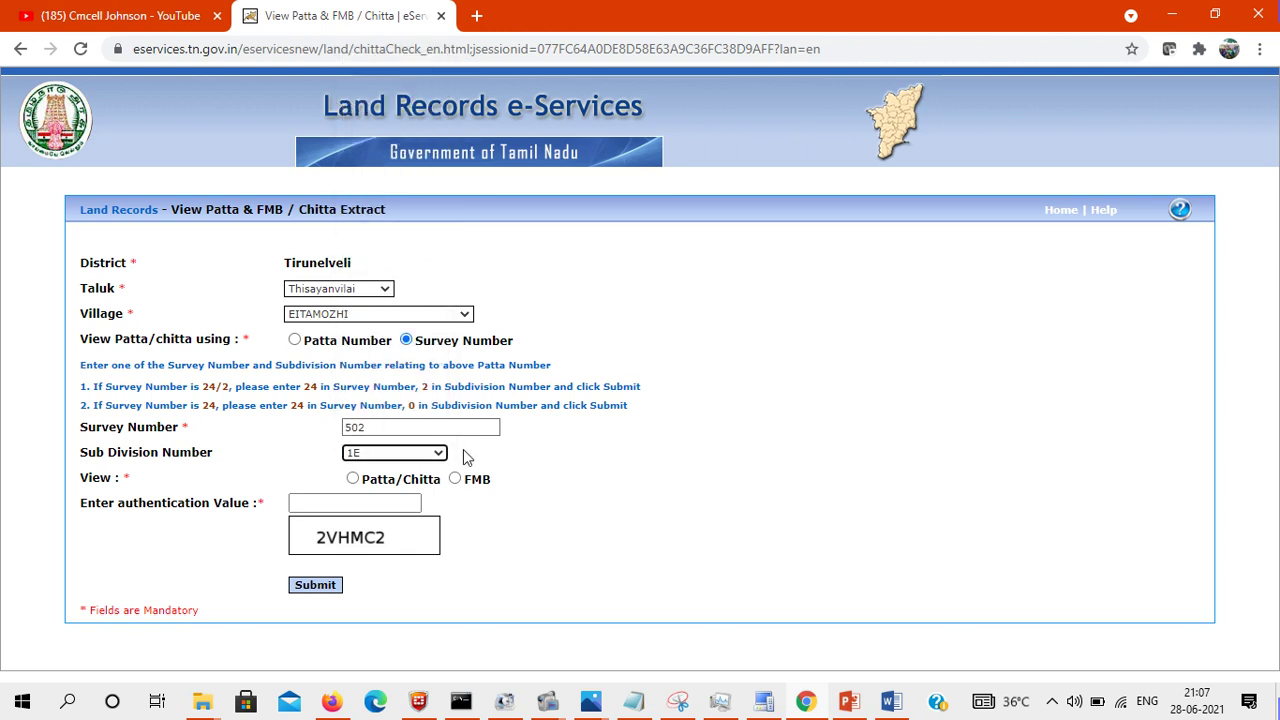
- Choose the Patta/Chitta view, enter the displayed authentication value and submit the request
{"action": "left_click", "coordinate": [353, 480]}
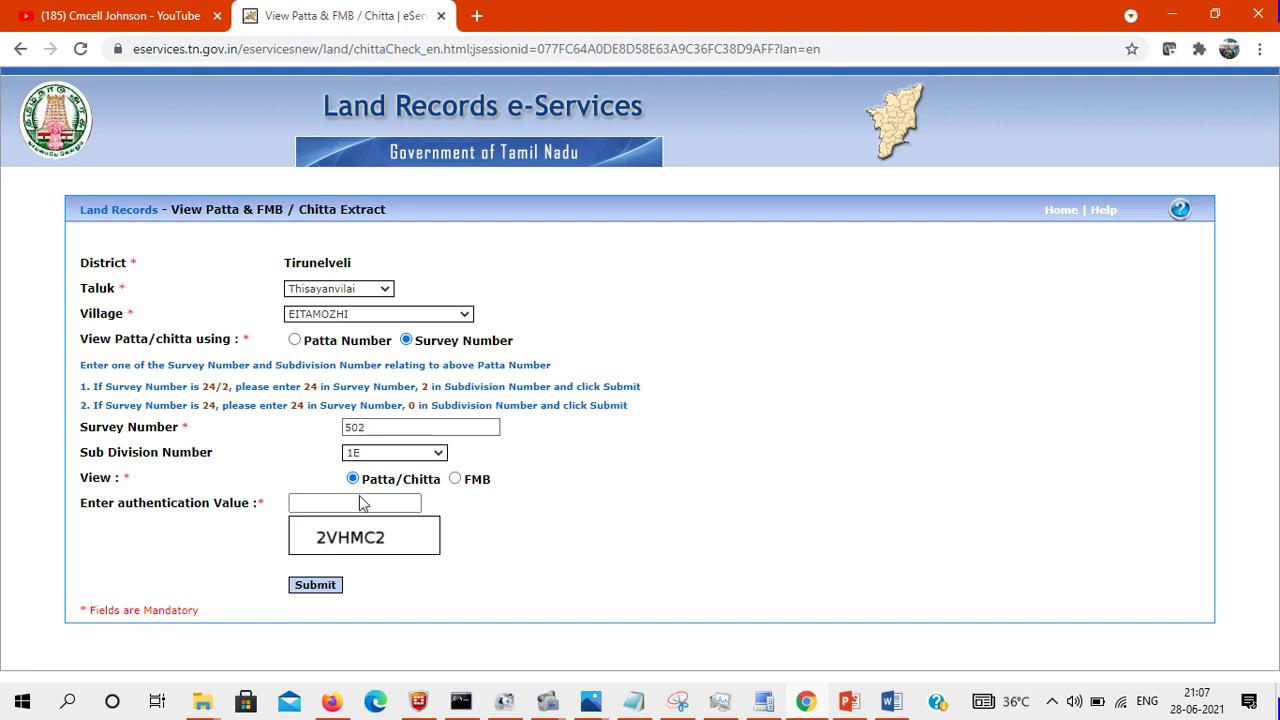
{"action": "left_click", "coordinate": [357, 505]}
{"action": "type", "text": "2"}
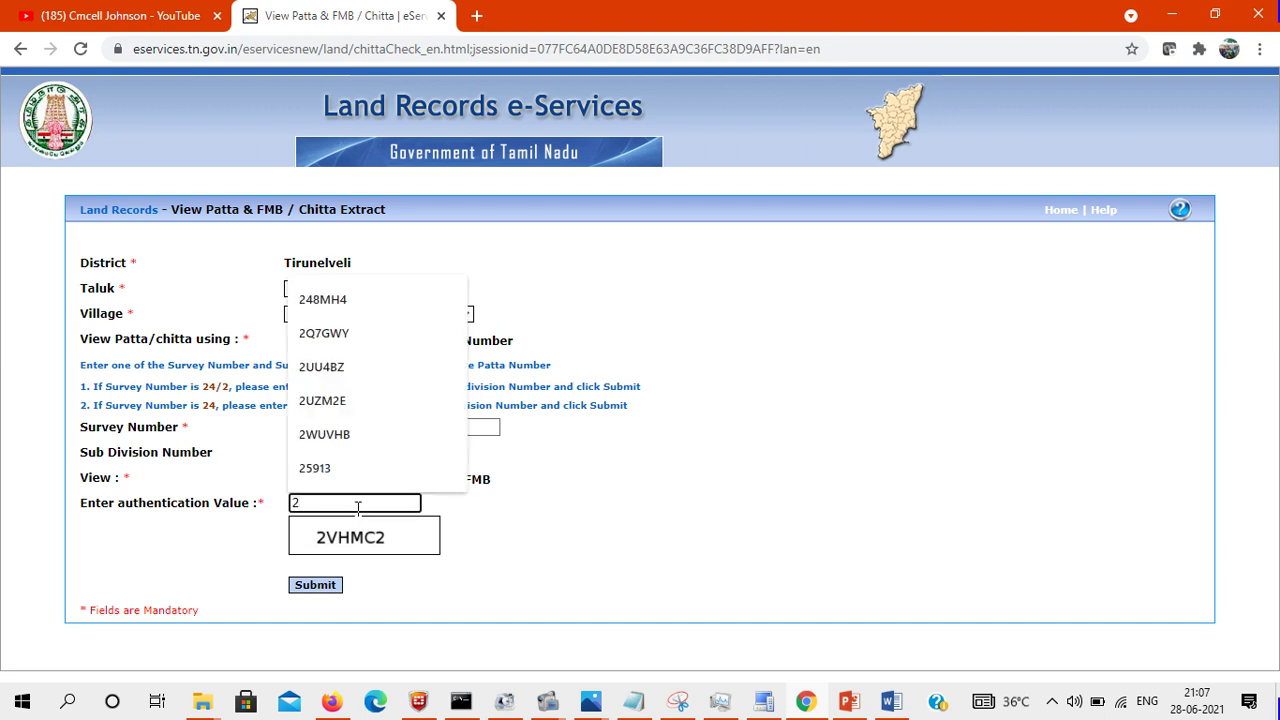
{"action": "type", "text": "V"}
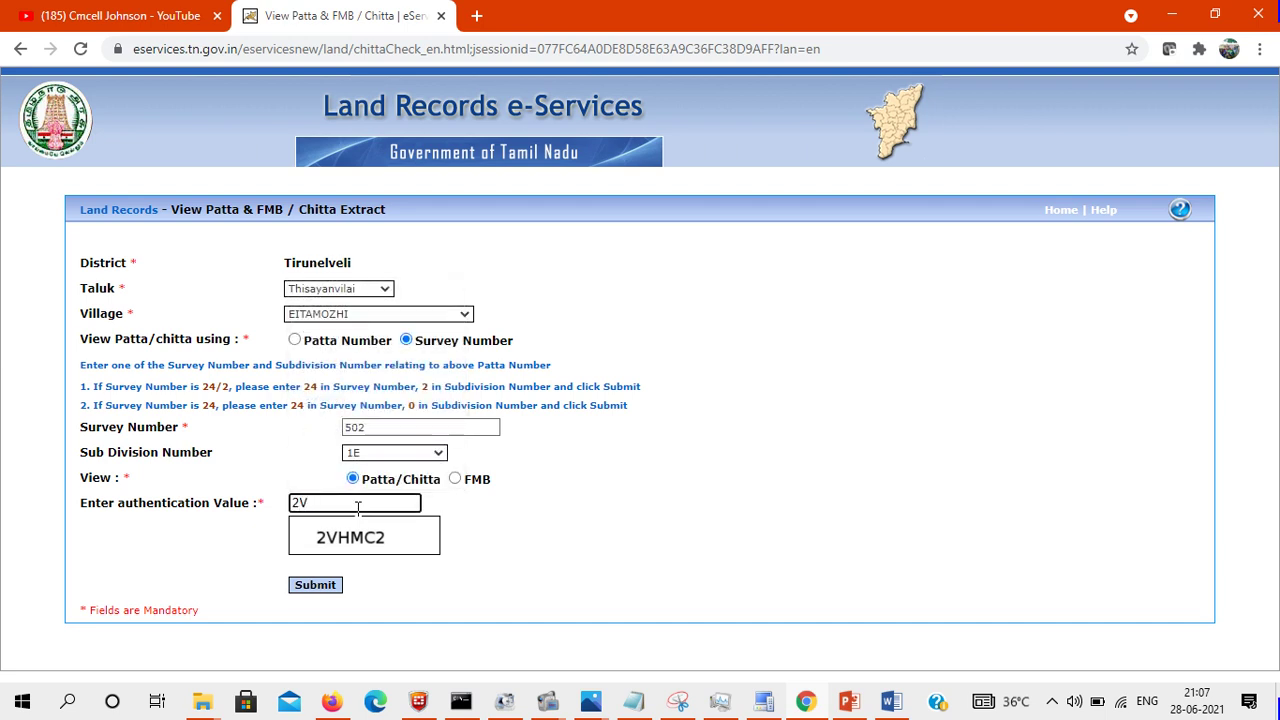
{"action": "type", "text": "HMC2"}
{"action": "left_click", "coordinate": [320, 589]}
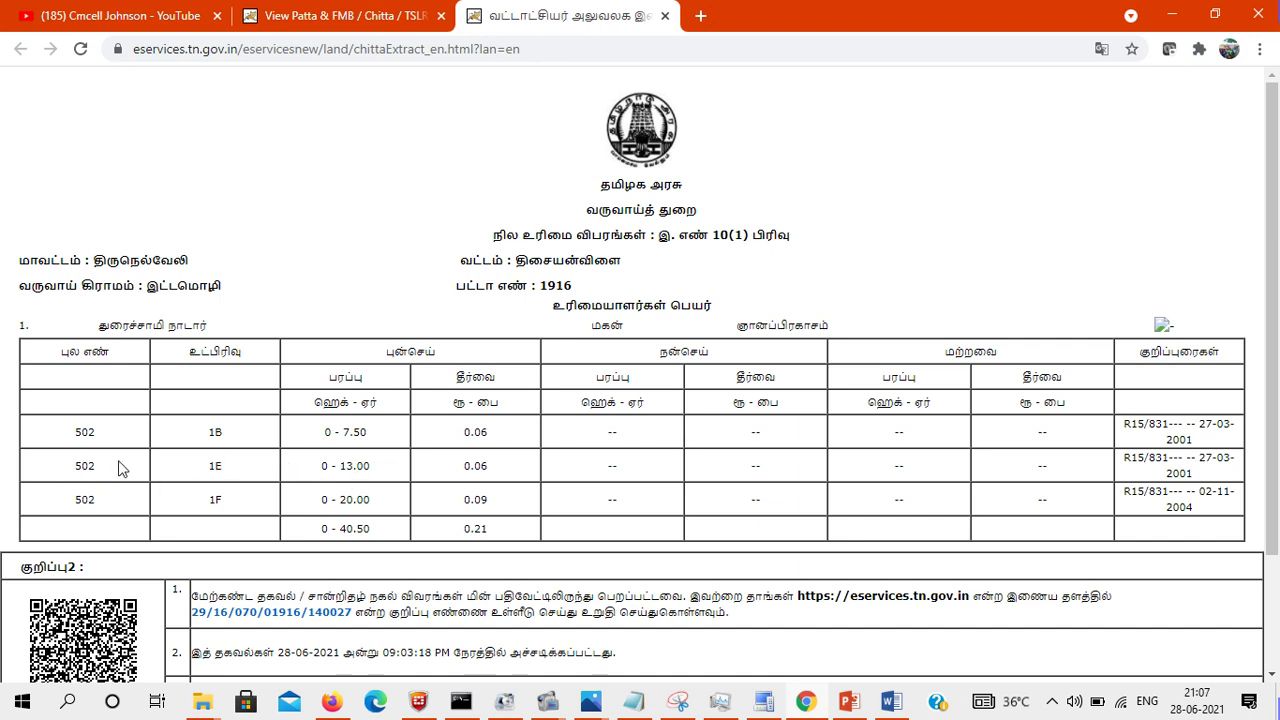
- Examine the area of subdivision 1E in the extract and compare it with the Calculation slide in PowerPoint, then return to Chrome
{"action": "left_click_drag", "start_coordinate": [77, 467], "coordinate": [512, 462]}
{"action": "left_click", "coordinate": [512, 462]}
{"action": "left_click", "coordinate": [849, 703]}
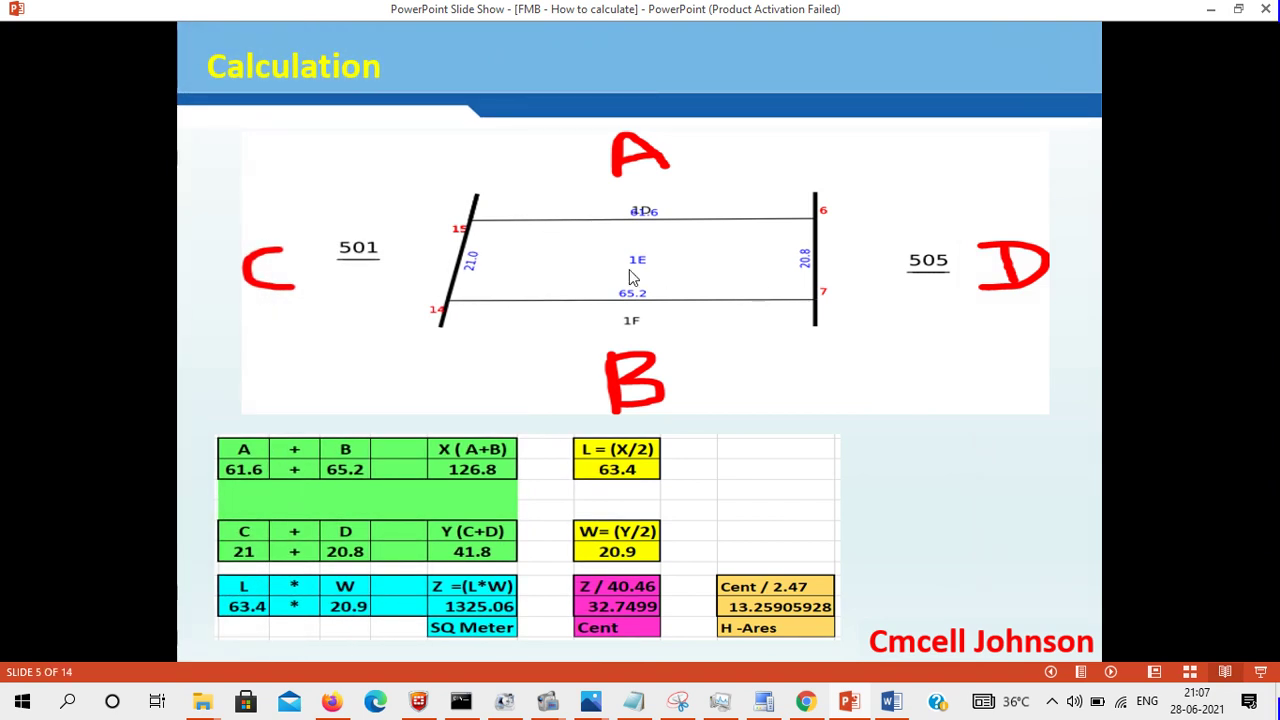
{"action": "left_click", "coordinate": [805, 703]}
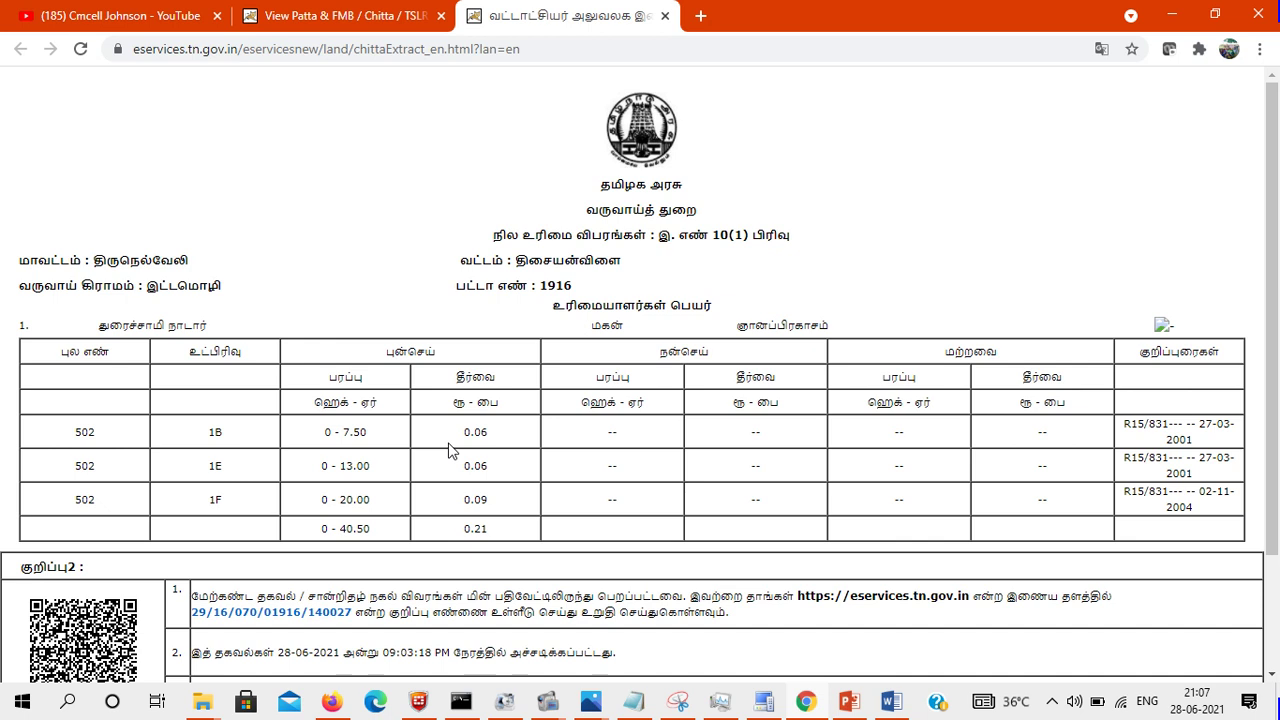
- Go back to the land records search page and submit Tirunelveli as the district with the Rural area type
{"action": "left_click", "coordinate": [305, 12]}
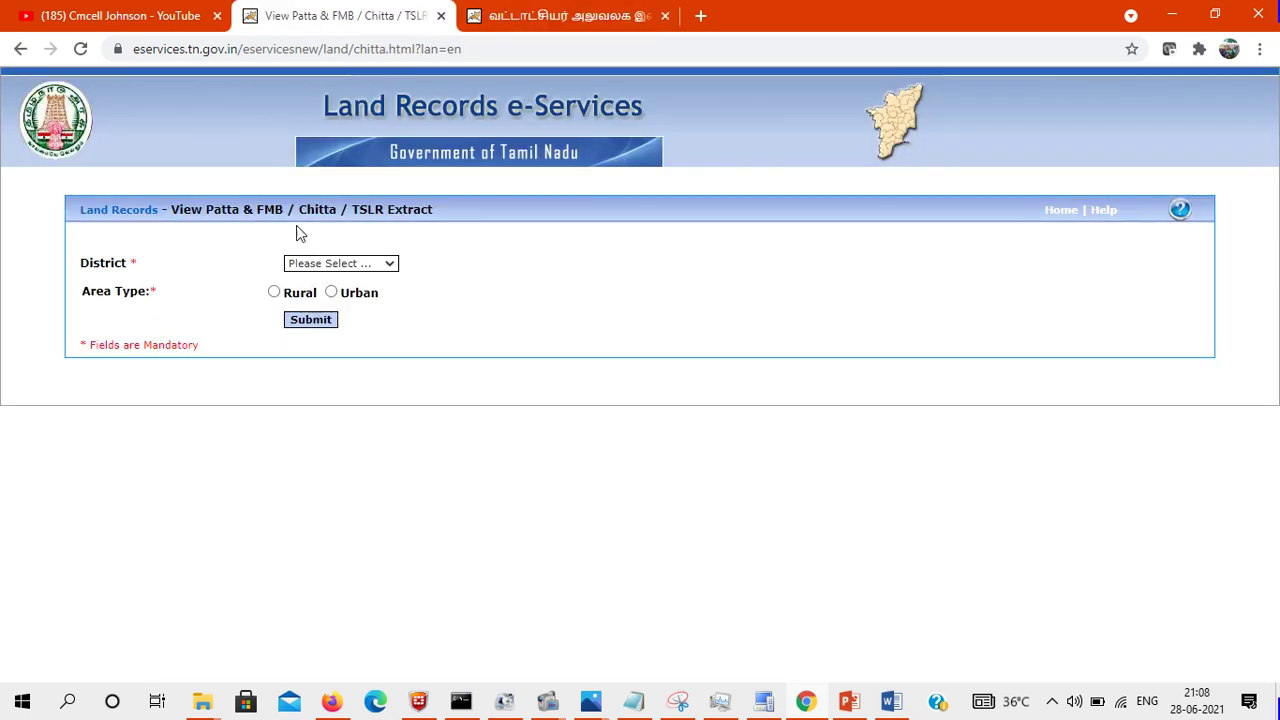
{"action": "left_click", "coordinate": [337, 264]}
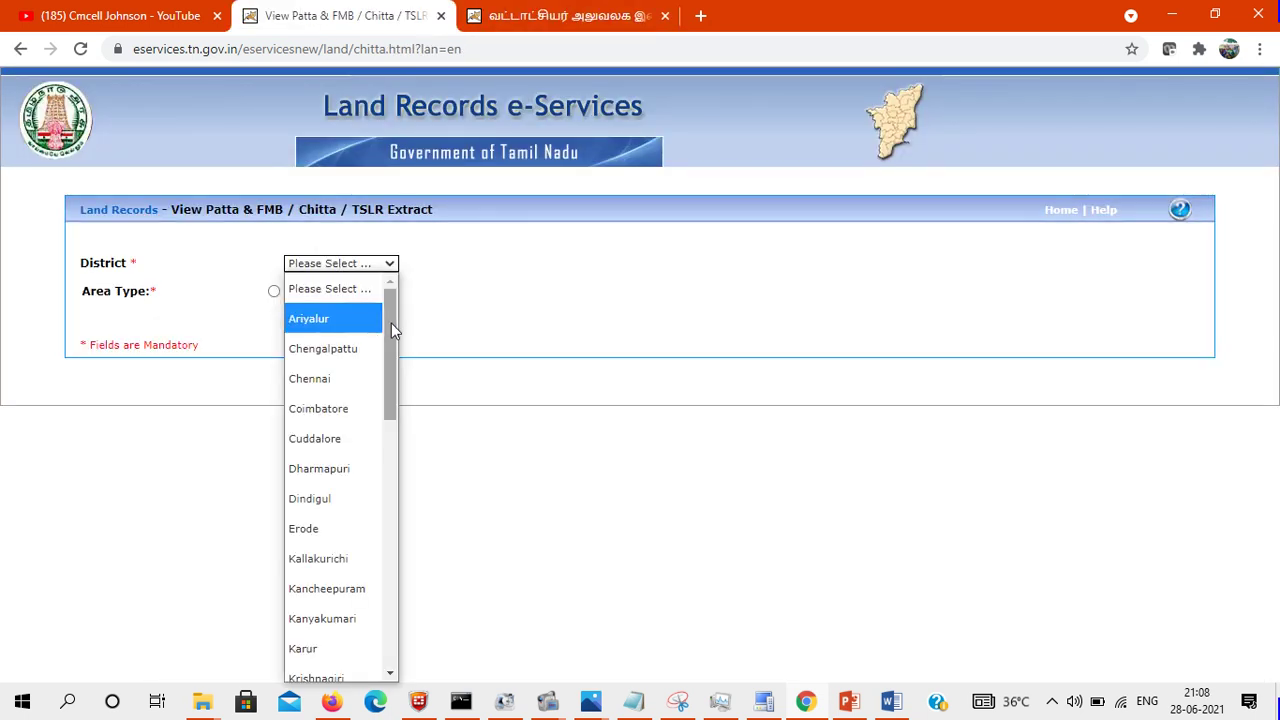
{"action": "left_click_drag", "start_coordinate": [391, 323], "coordinate": [397, 543]}
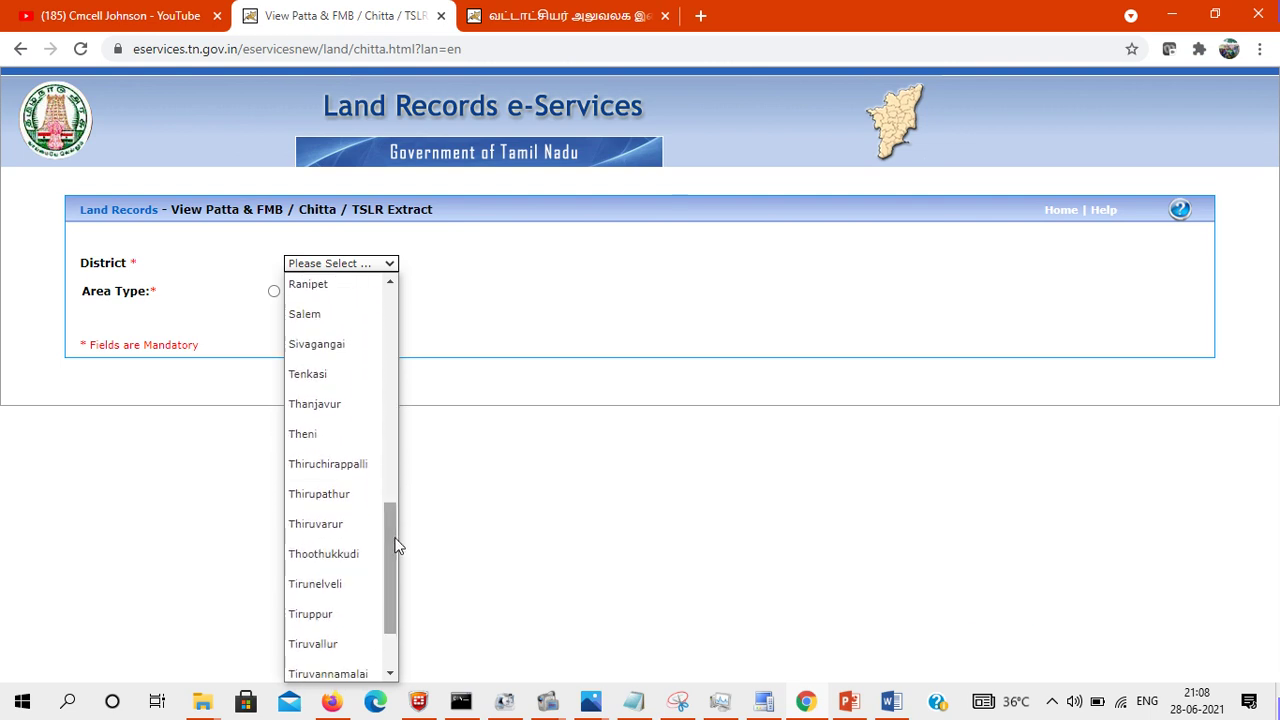
{"action": "left_click", "coordinate": [351, 583]}
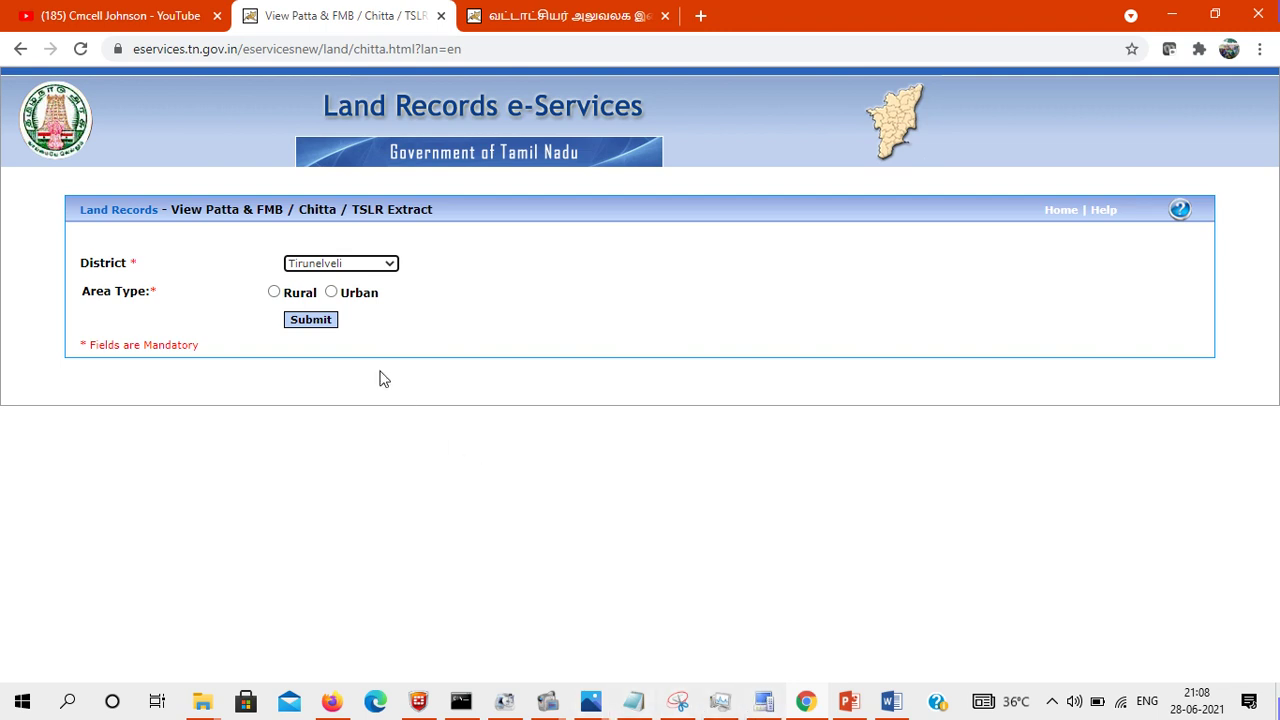
{"action": "left_click", "coordinate": [274, 291]}
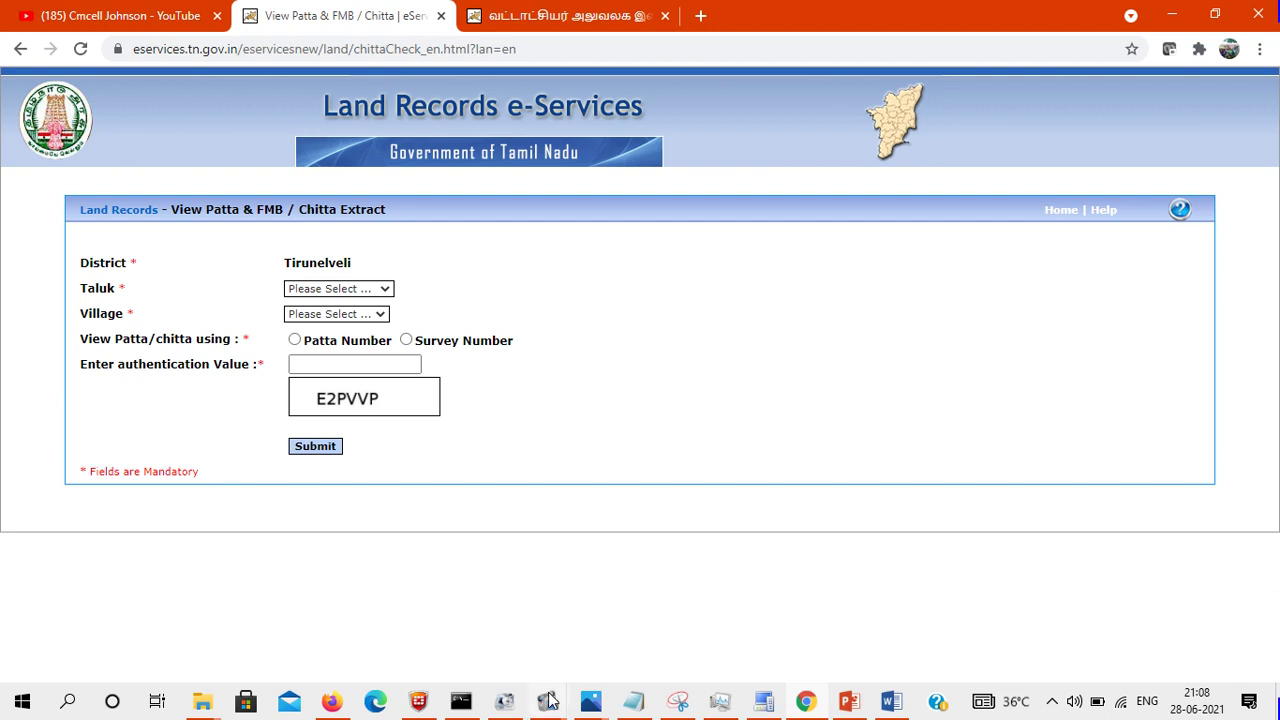
- Select the Thisayanvilai taluk and the EITAMOZHI village for the new search
{"action": "left_click", "coordinate": [365, 288]}
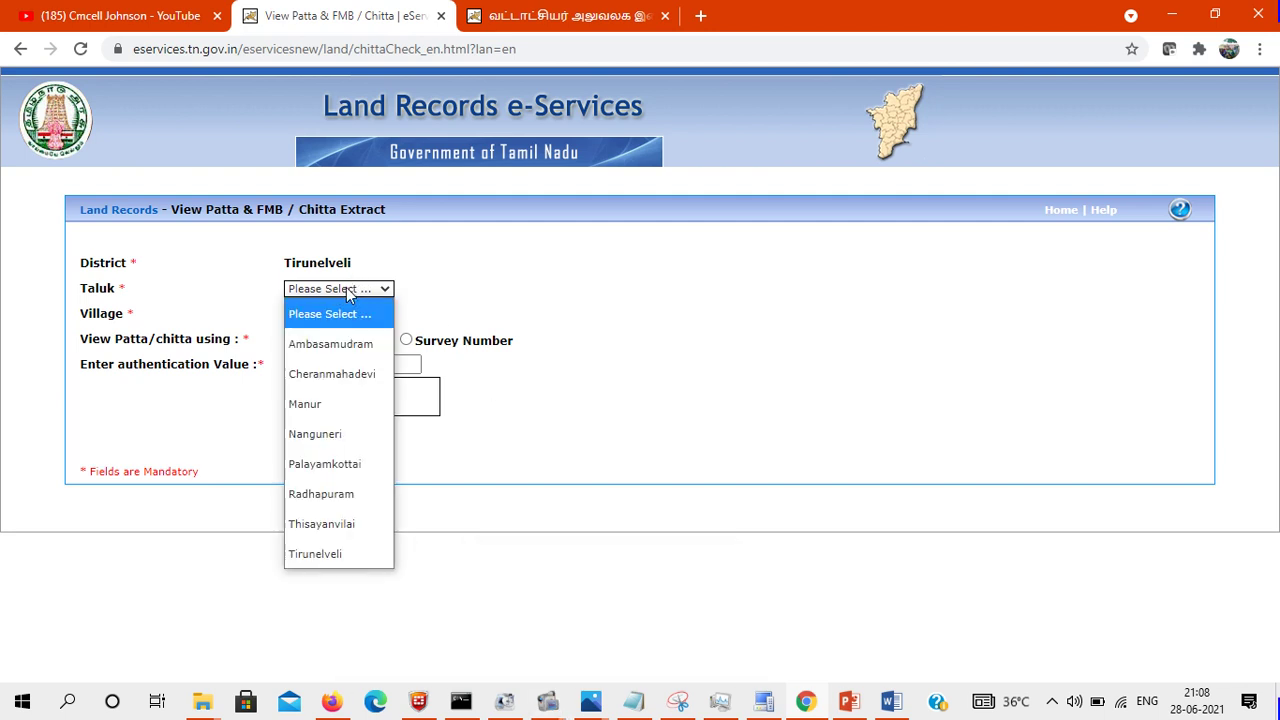
{"action": "left_click", "coordinate": [356, 518]}
{"action": "left_click", "coordinate": [308, 316]}
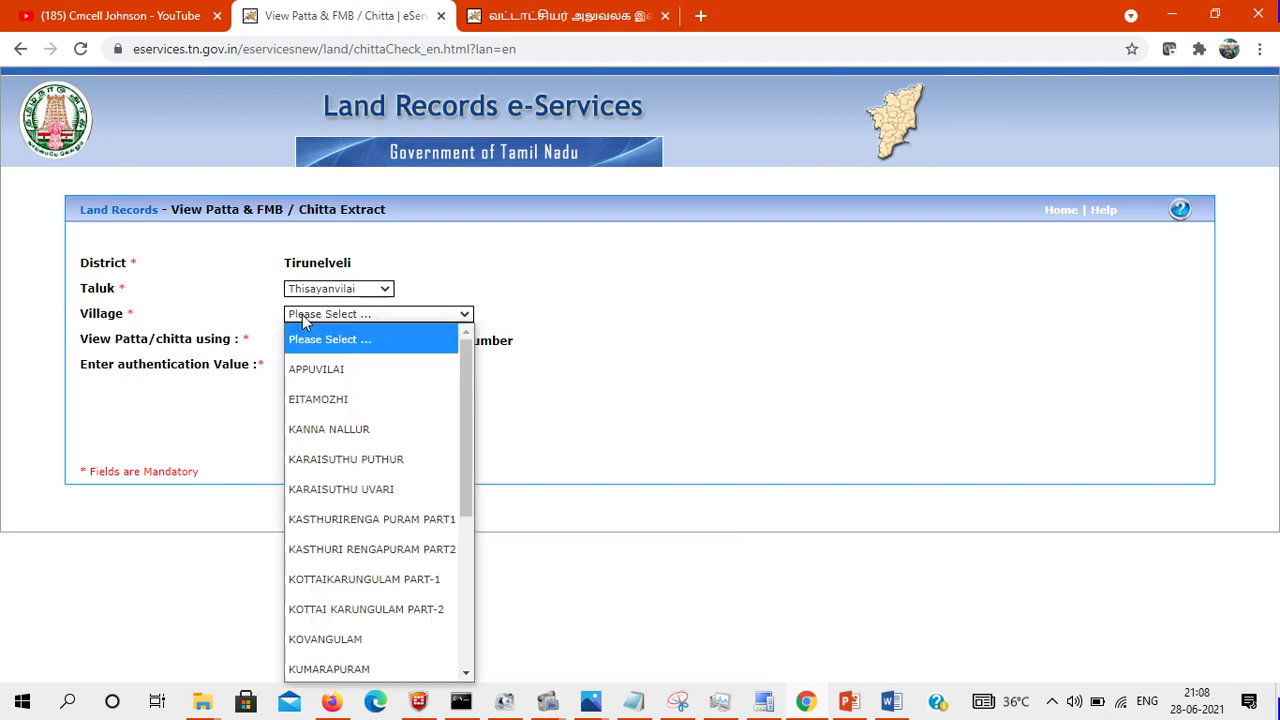
{"action": "left_click", "coordinate": [323, 398]}
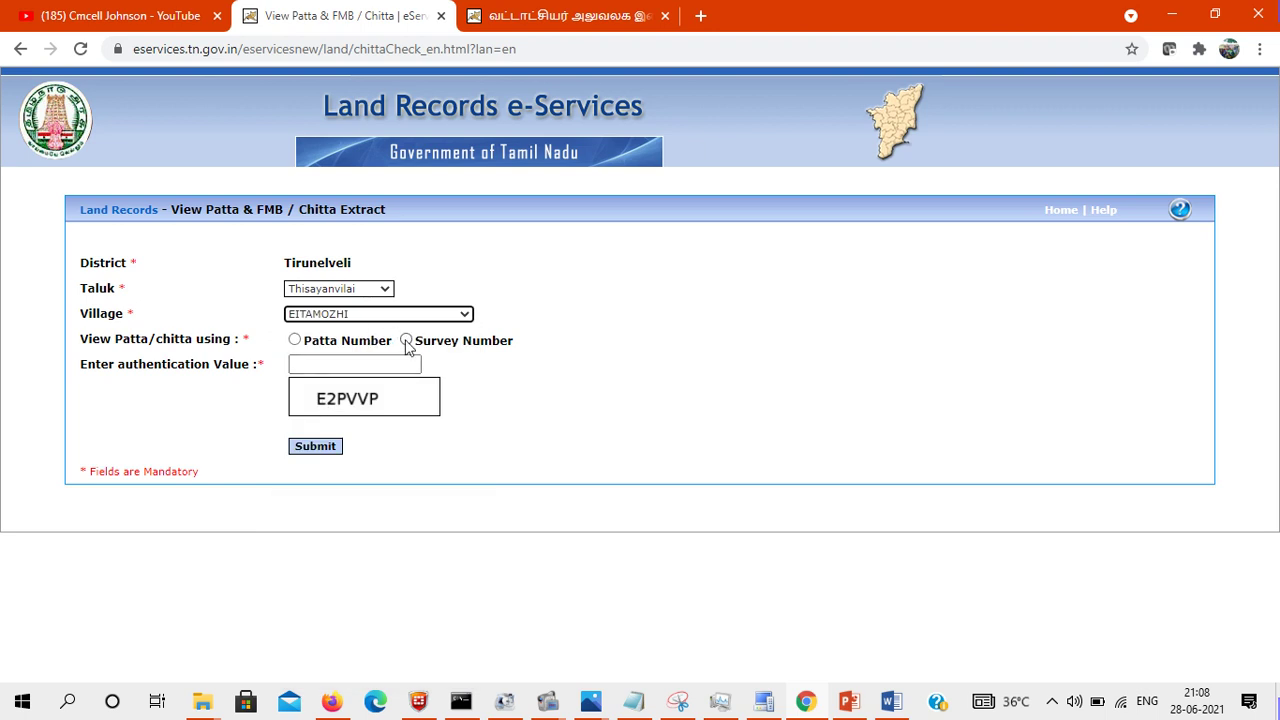
- Search by survey number and enter 502 as the survey number
{"action": "left_click", "coordinate": [406, 340]}
{"action": "left_click", "coordinate": [414, 426]}
{"action": "type", "text": "502"}
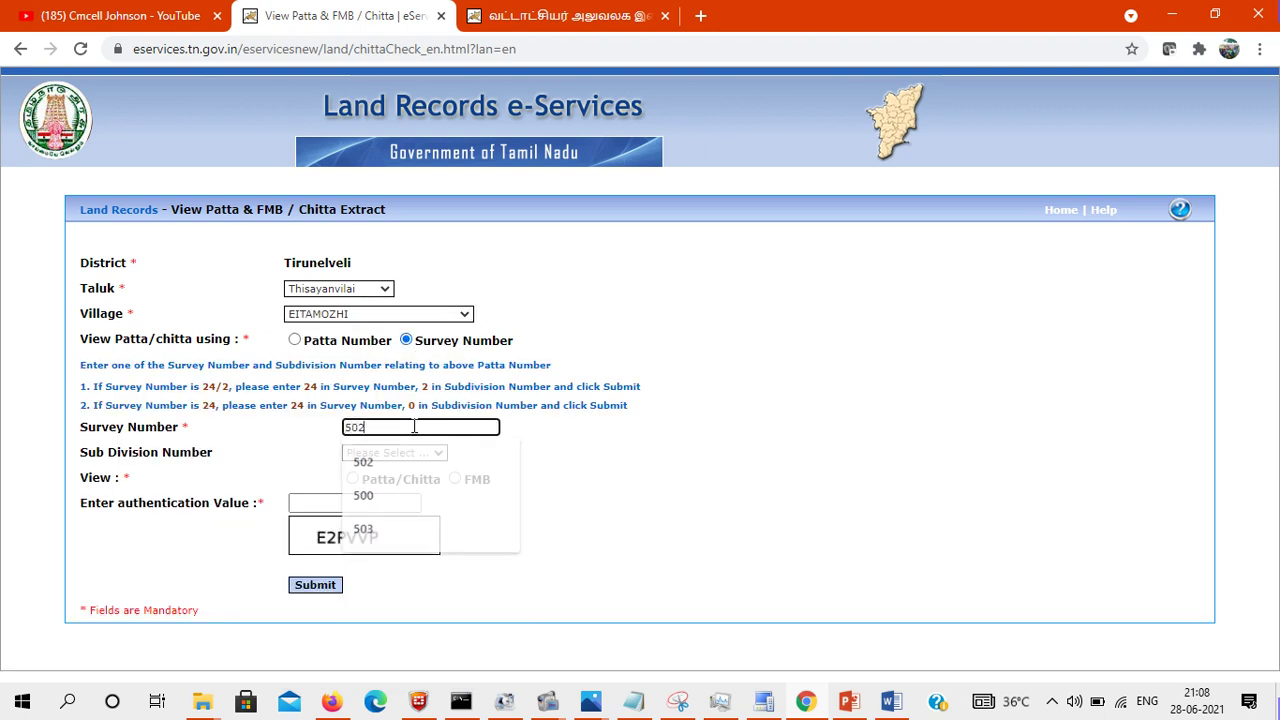
- Choose the FMB view, enter the displayed authentication value and submit the request
{"action": "left_click", "coordinate": [457, 481]}
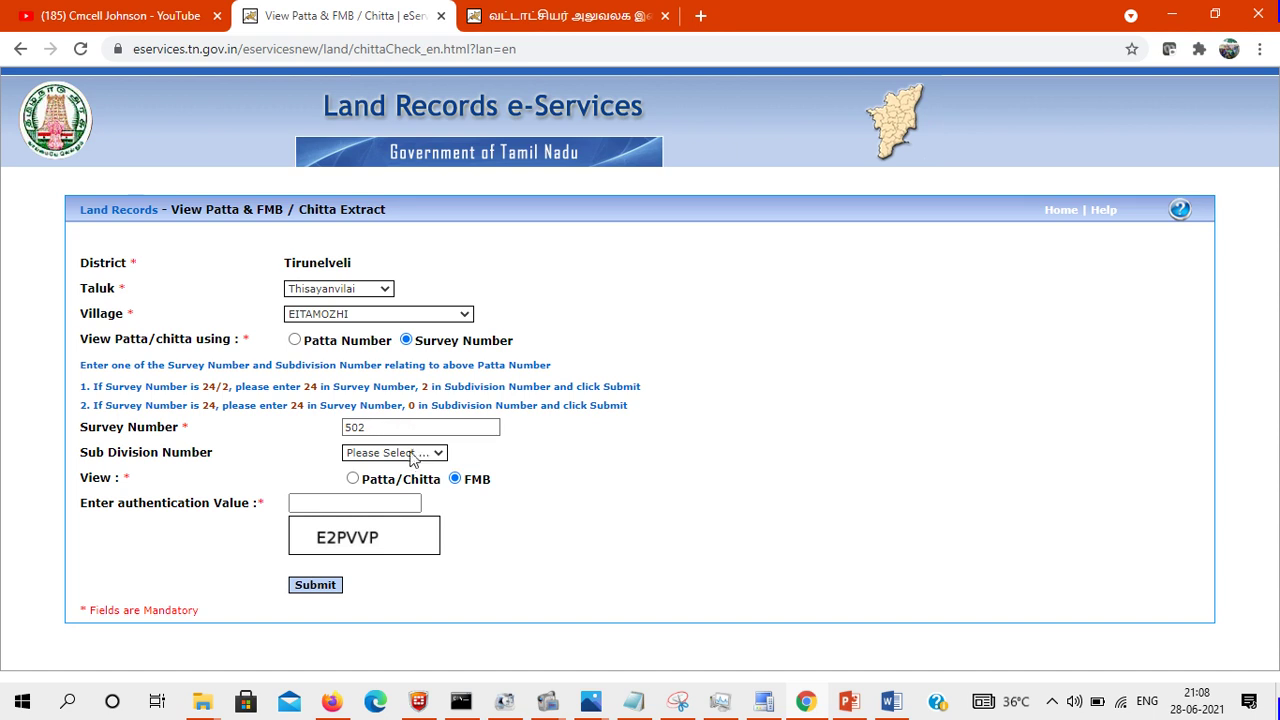
{"action": "left_click", "coordinate": [356, 502]}
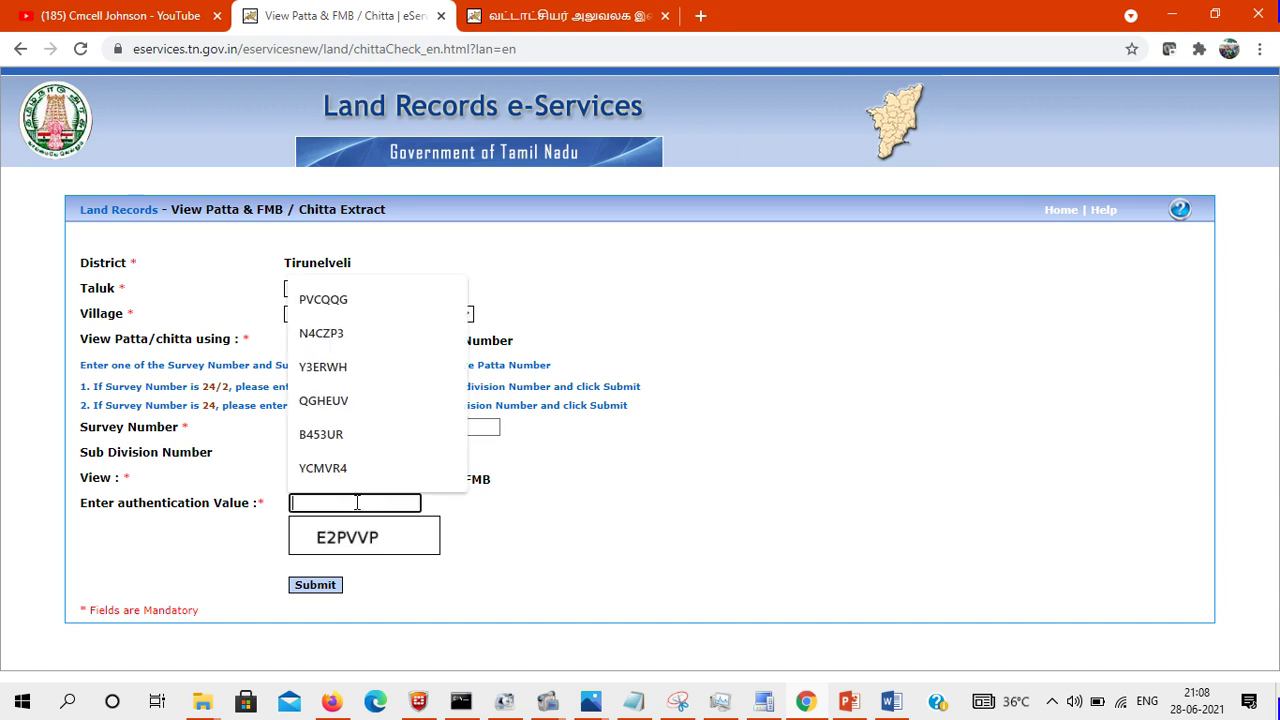
{"action": "type", "text": "E2PVVP"}
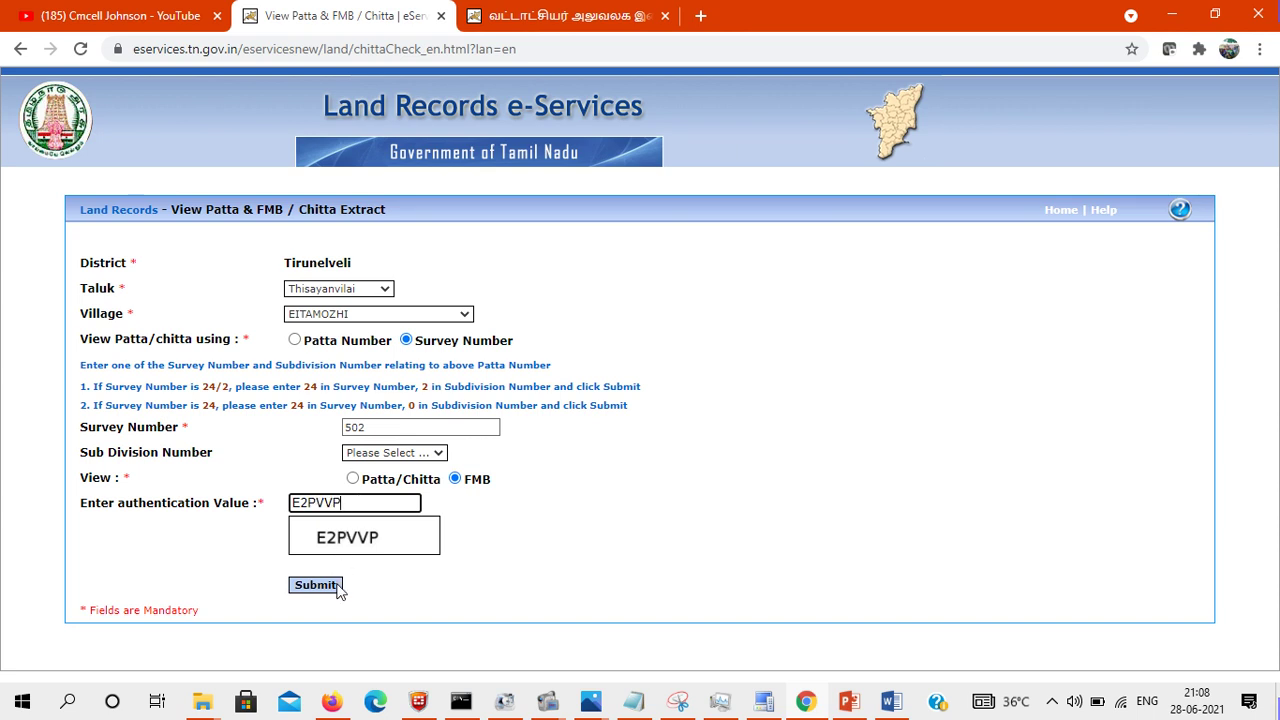
{"action": "left_click", "coordinate": [337, 587]}
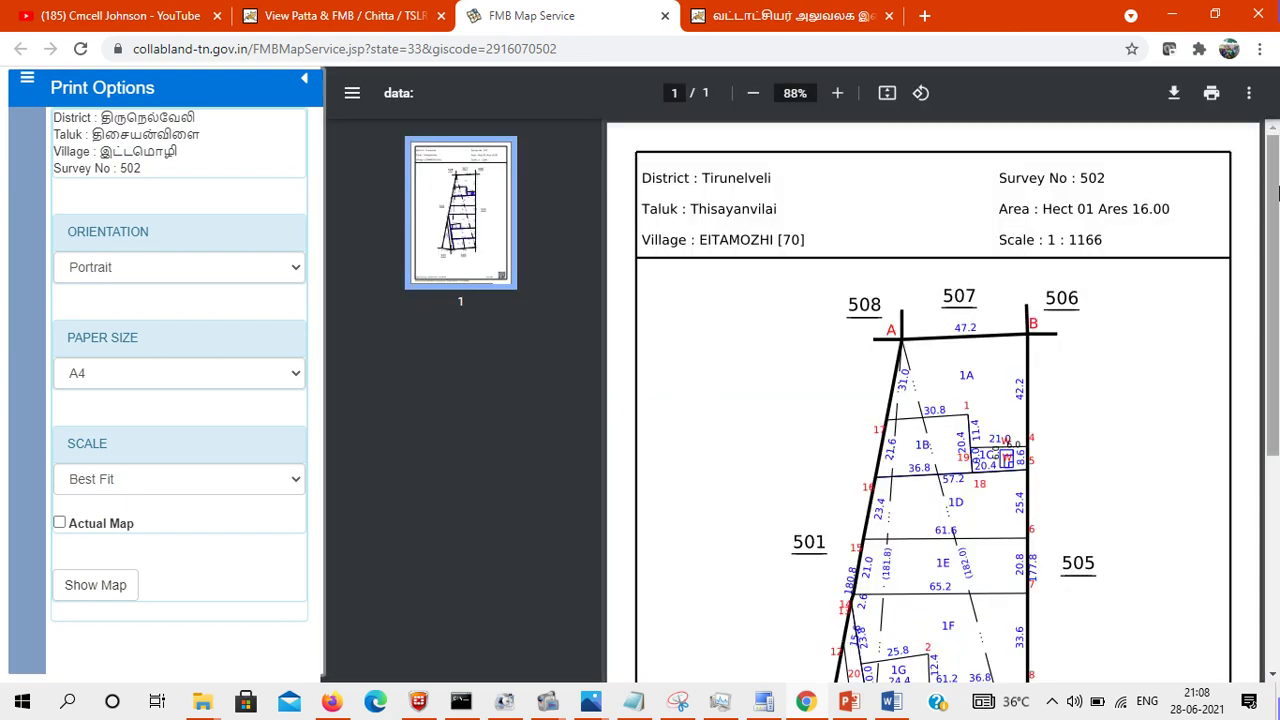
- Examine the FMB sketch of survey number 502 down to its lower boundary and enlarge it to 150%
{"action": "left_click_drag", "start_coordinate": [1276, 193], "coordinate": [1276, 318]}
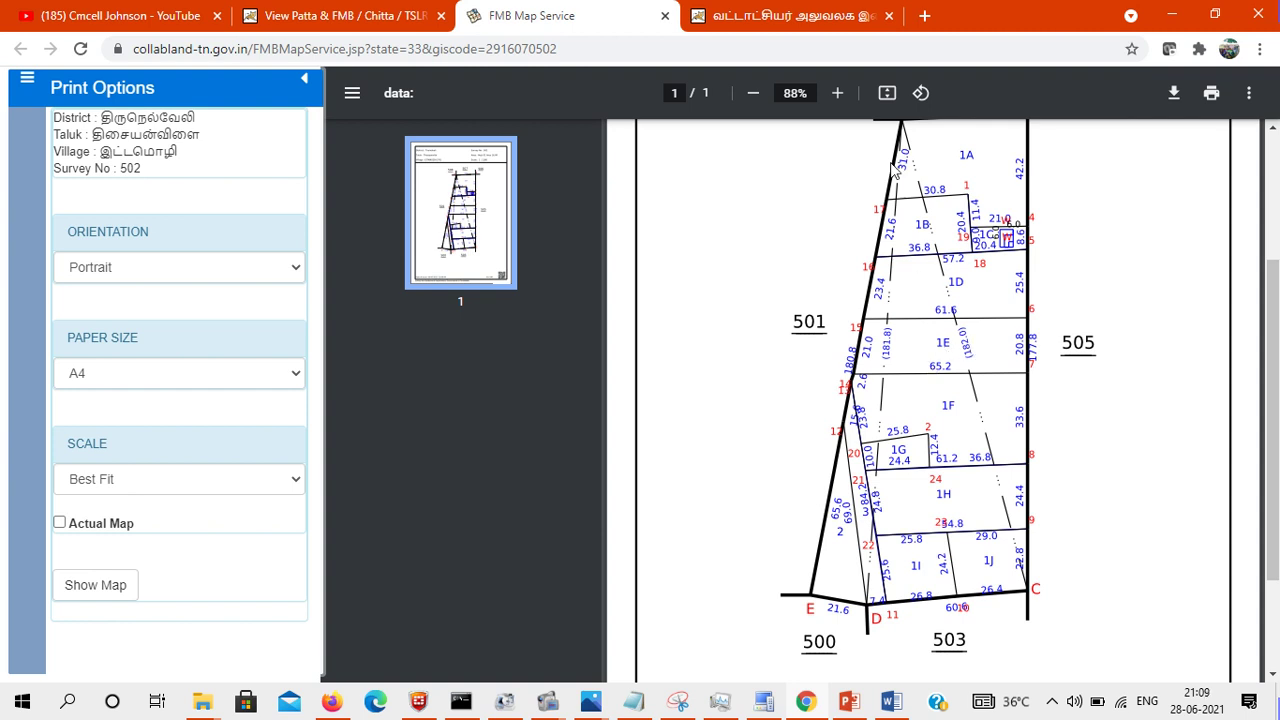
{"action": "left_click", "coordinate": [837, 93]}
{"action": "left_click", "coordinate": [837, 93]}
{"action": "left_click", "coordinate": [837, 93]}
{"action": "left_click", "coordinate": [837, 93]}
{"action": "left_click", "coordinate": [837, 93]}
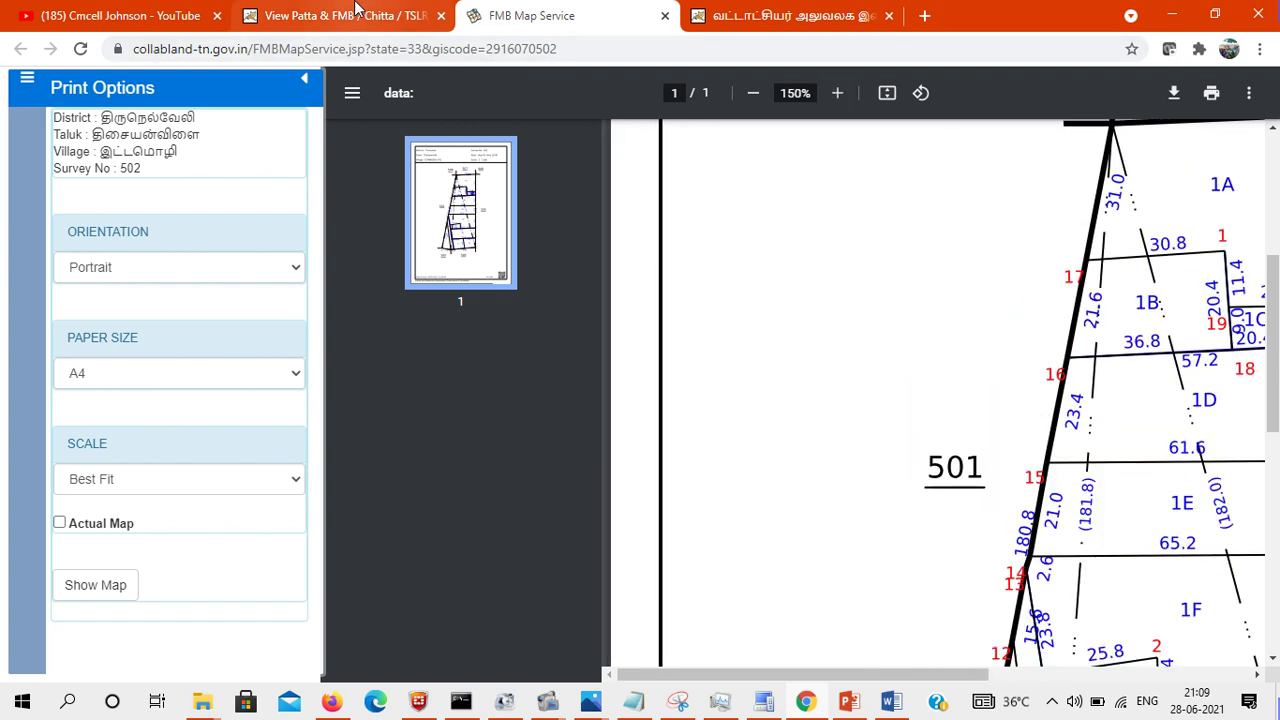
- Return to the land records search page and start another rural search for the Tirunelveli district
{"action": "left_click", "coordinate": [355, 15]}
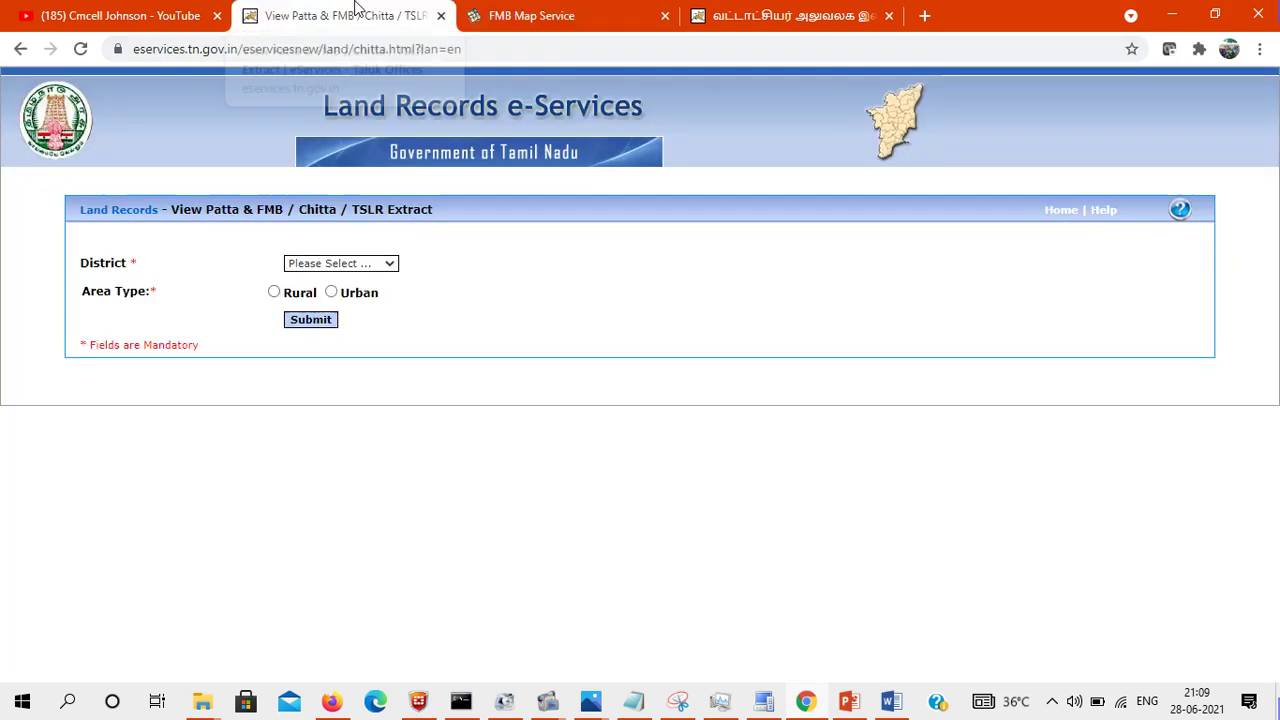
{"action": "left_click", "coordinate": [353, 264]}
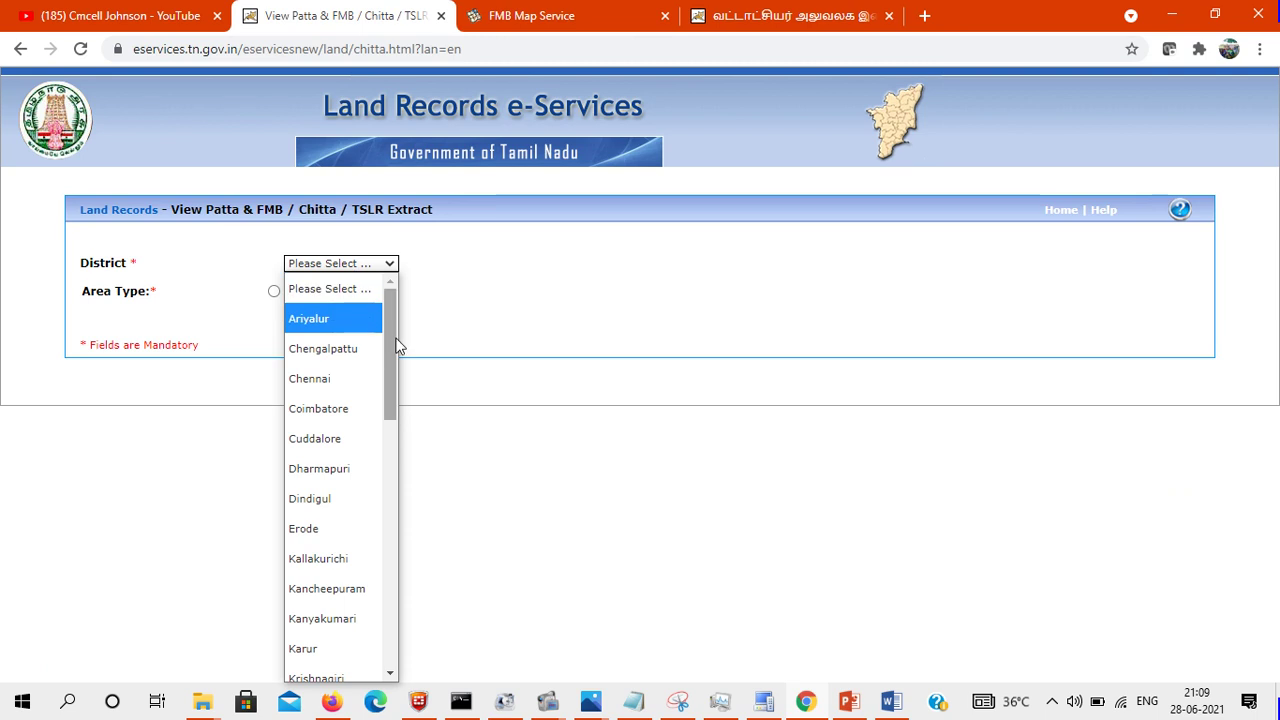
{"action": "left_click_drag", "start_coordinate": [397, 330], "coordinate": [393, 548]}
{"action": "left_click", "coordinate": [345, 606]}
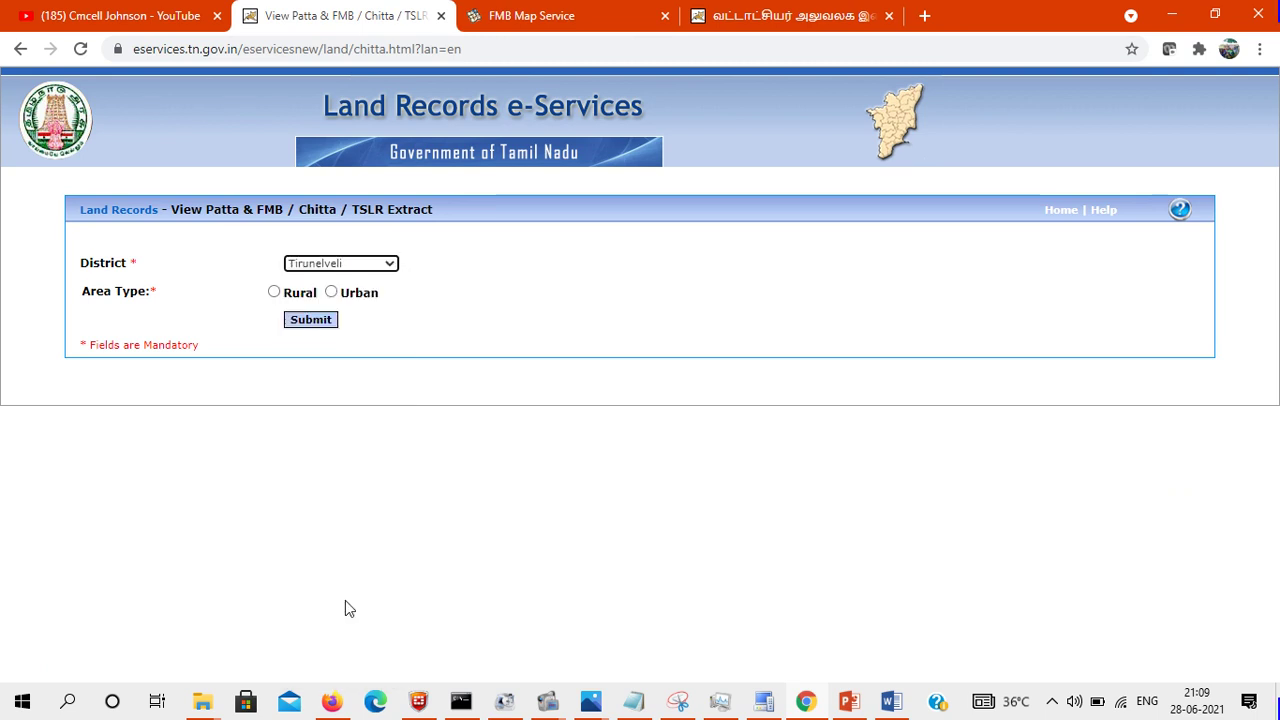
{"action": "left_click", "coordinate": [313, 323]}
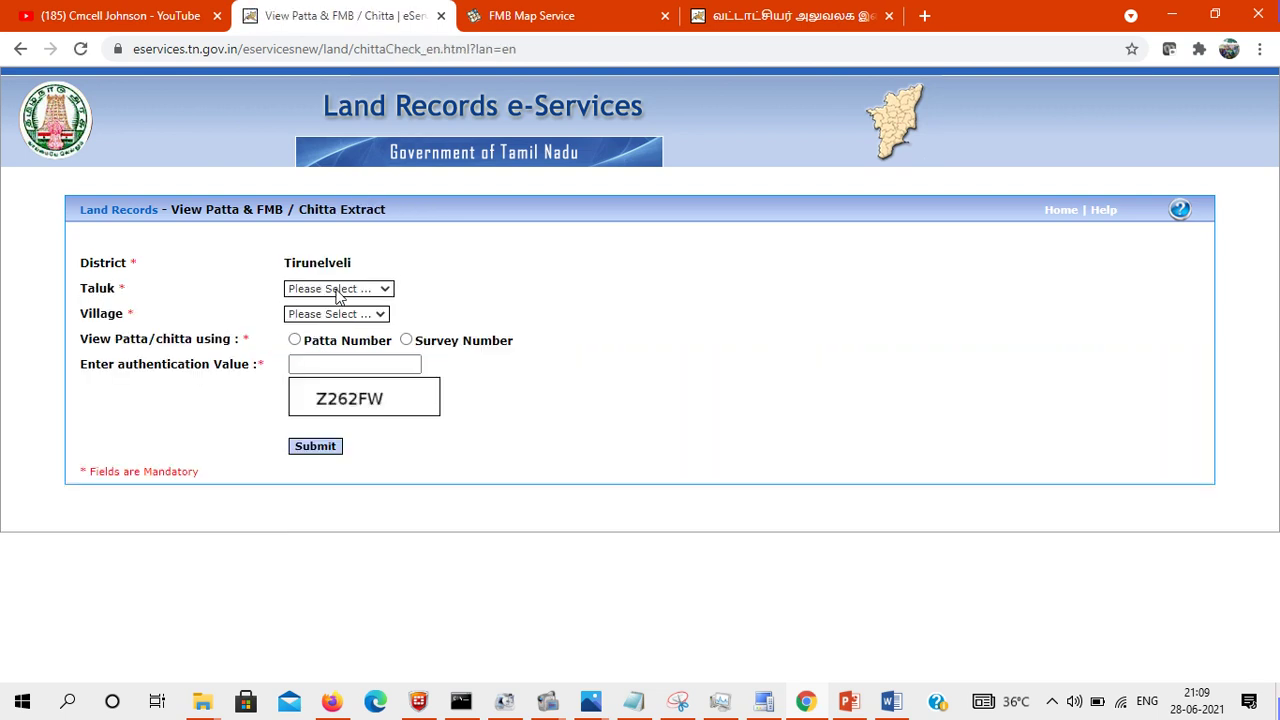
- Select the Thisayanvilai taluk and the Eitamozhi village for the land record search
{"action": "left_click", "coordinate": [337, 289]}
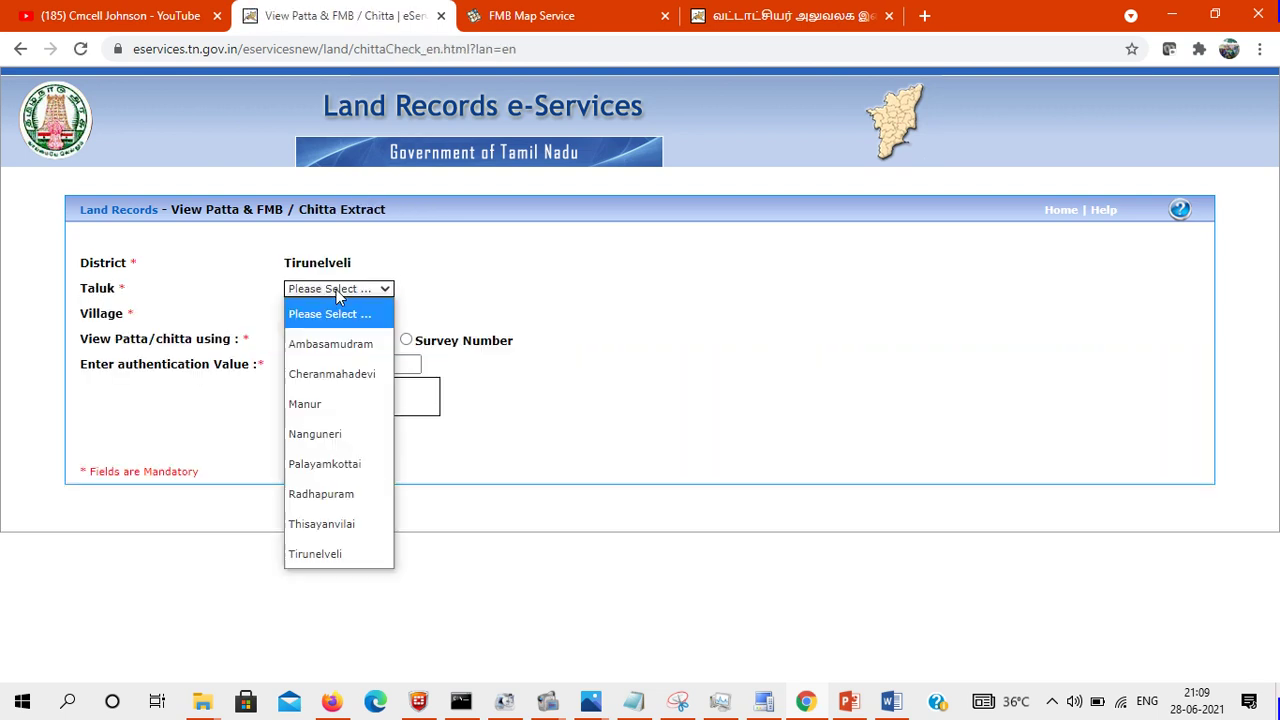
{"action": "left_click", "coordinate": [331, 523]}
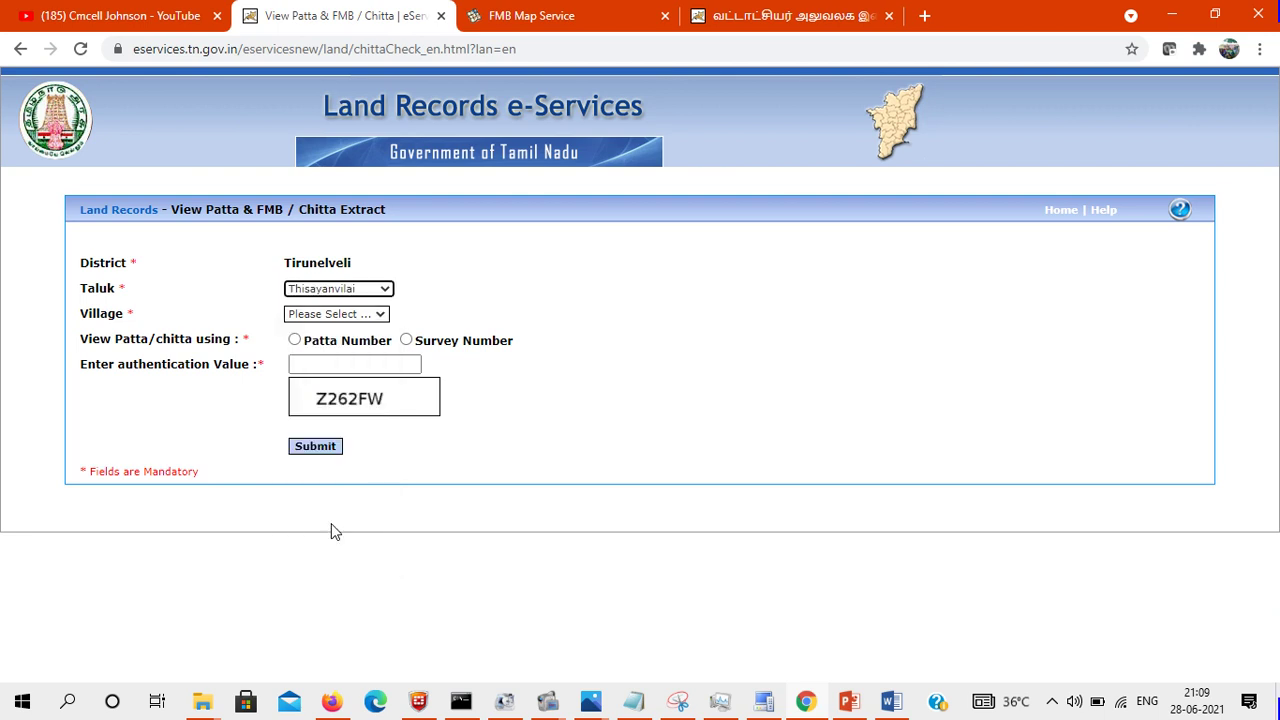
{"action": "left_click", "coordinate": [343, 313]}
{"action": "left_click", "coordinate": [348, 398]}
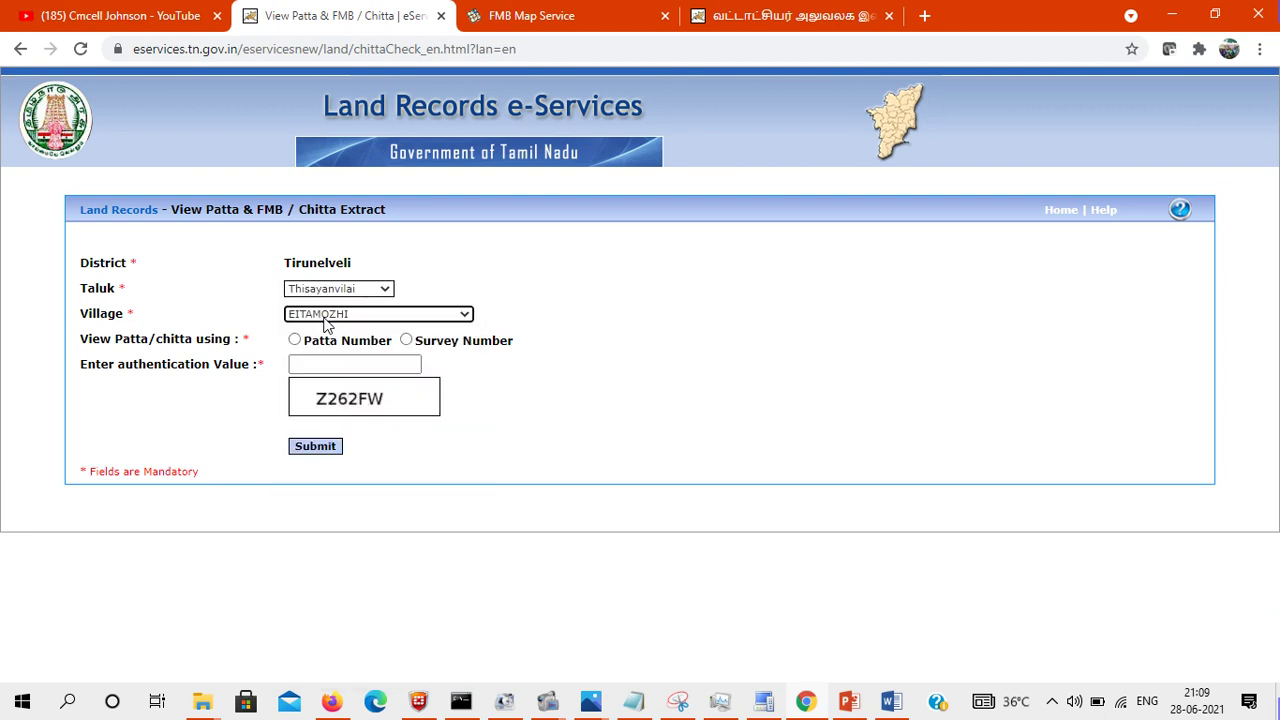
- Search by survey number, entering 502 as the survey number and 1E as its subdivision
{"action": "left_click", "coordinate": [406, 341]}
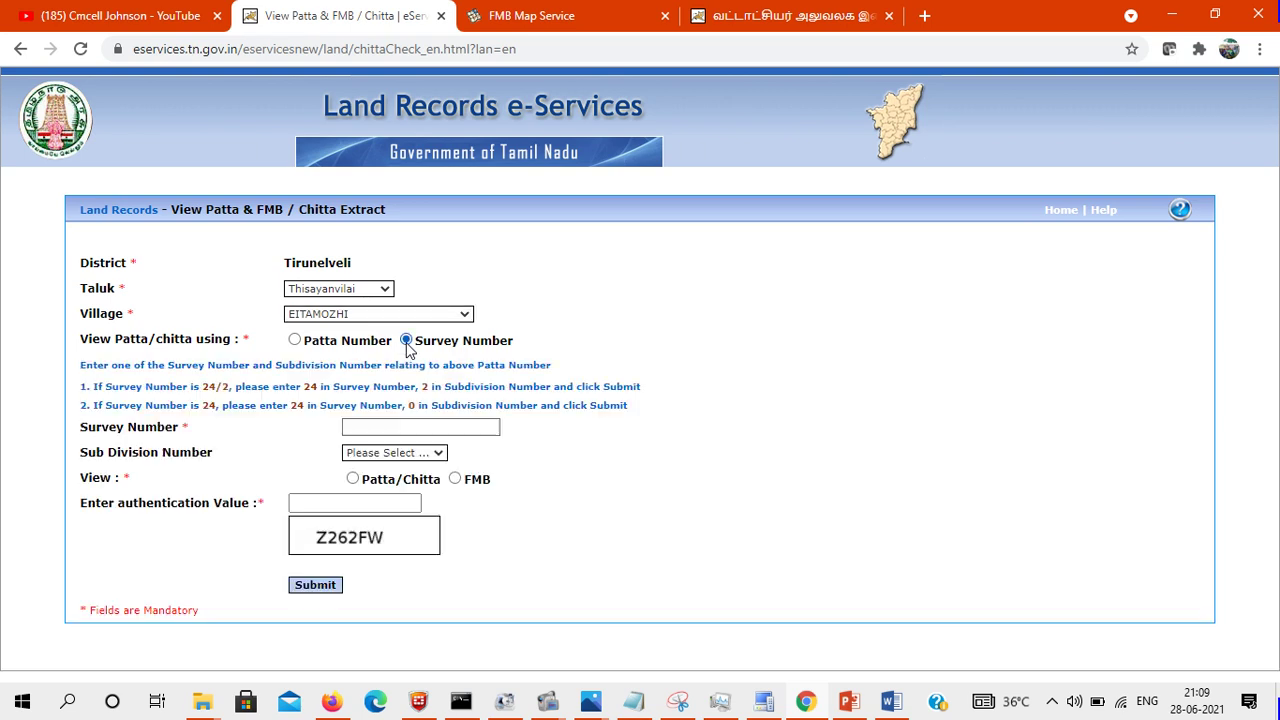
{"action": "left_click", "coordinate": [380, 428]}
{"action": "type", "text": "50"}
{"action": "left_click", "coordinate": [364, 461]}
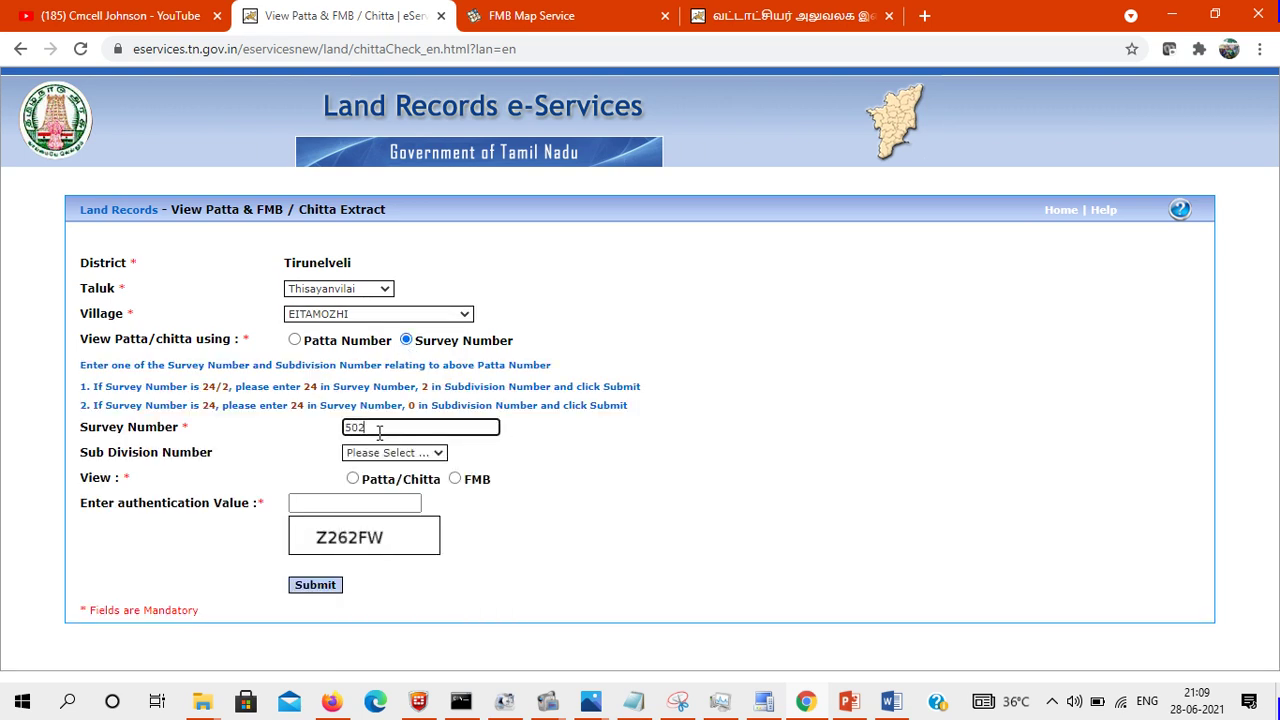
{"action": "left_click", "coordinate": [397, 453]}
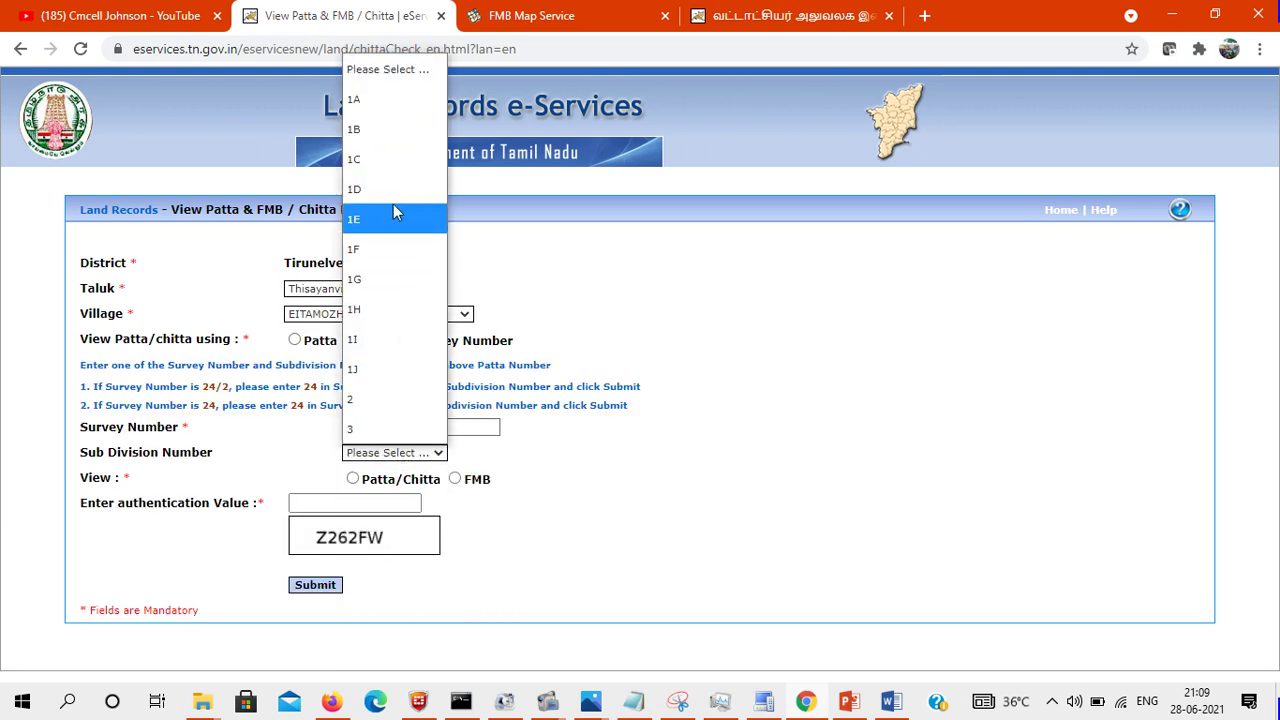
{"action": "left_click", "coordinate": [392, 217]}
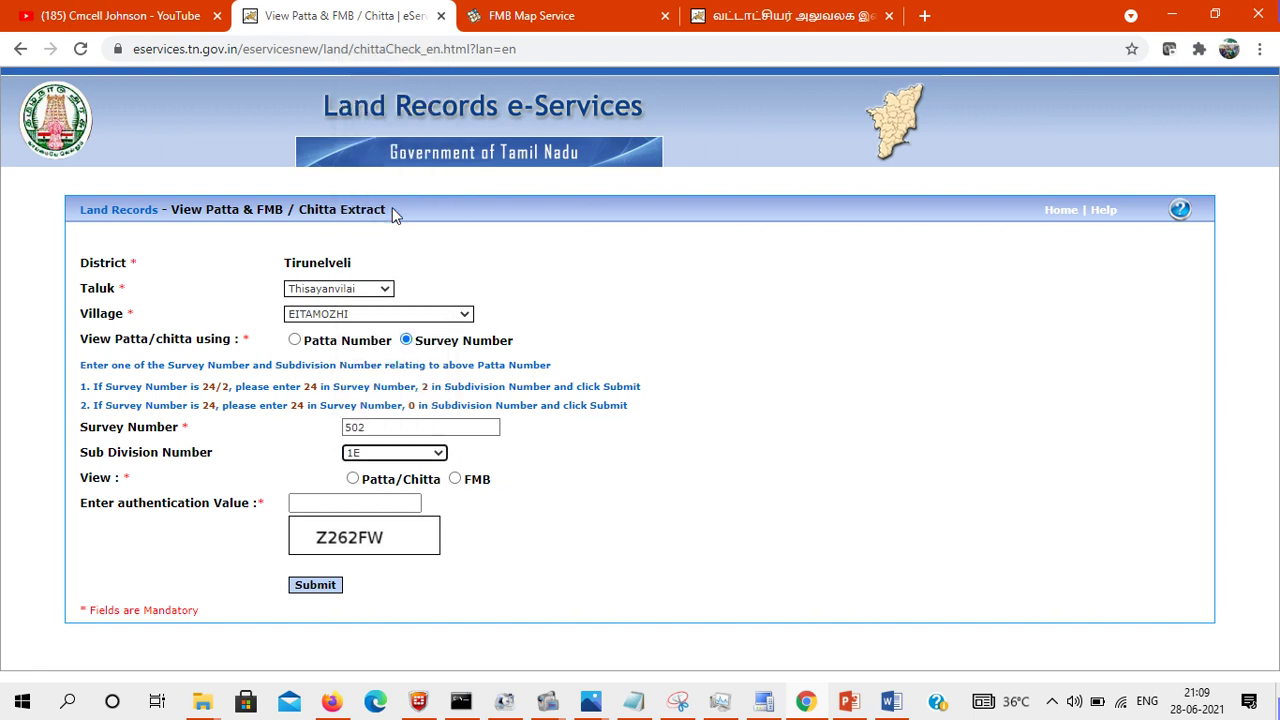
- Request the FMB sketch of the subdivision, enter the displayed authentication value and submit the form
{"action": "left_click", "coordinate": [455, 479]}
{"action": "left_click", "coordinate": [409, 502]}
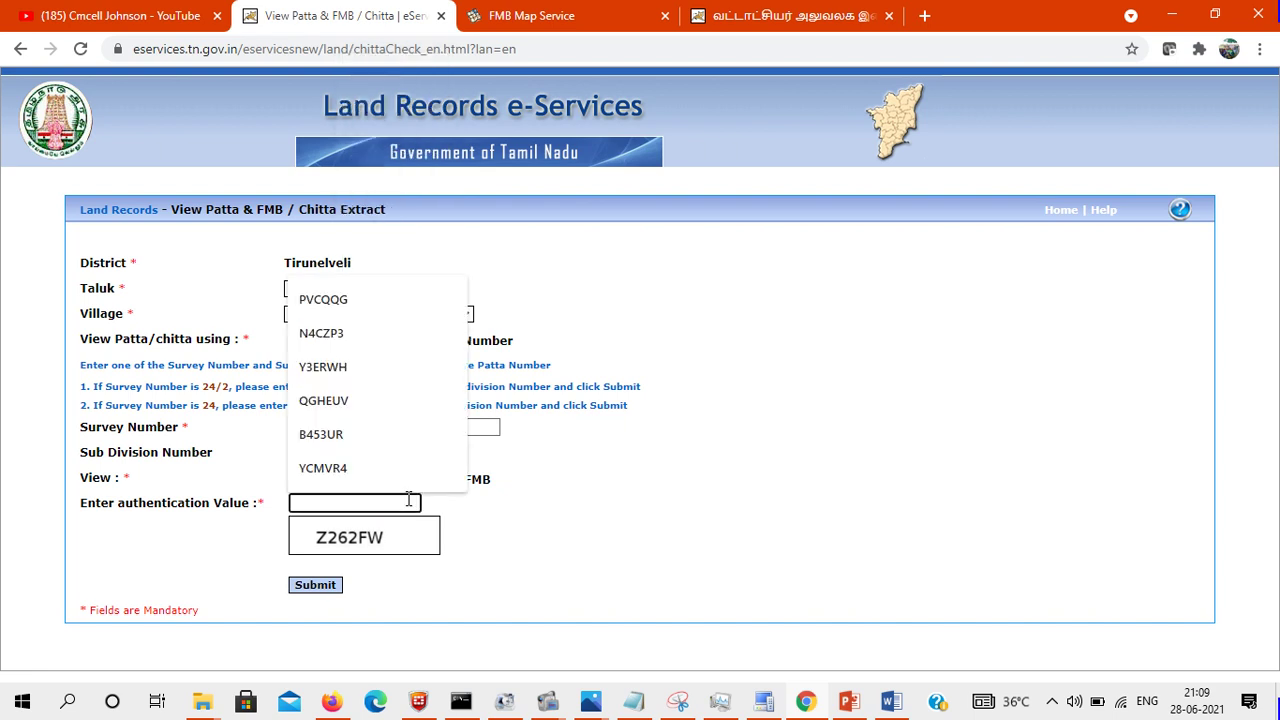
{"action": "type", "text": "Z262FW"}
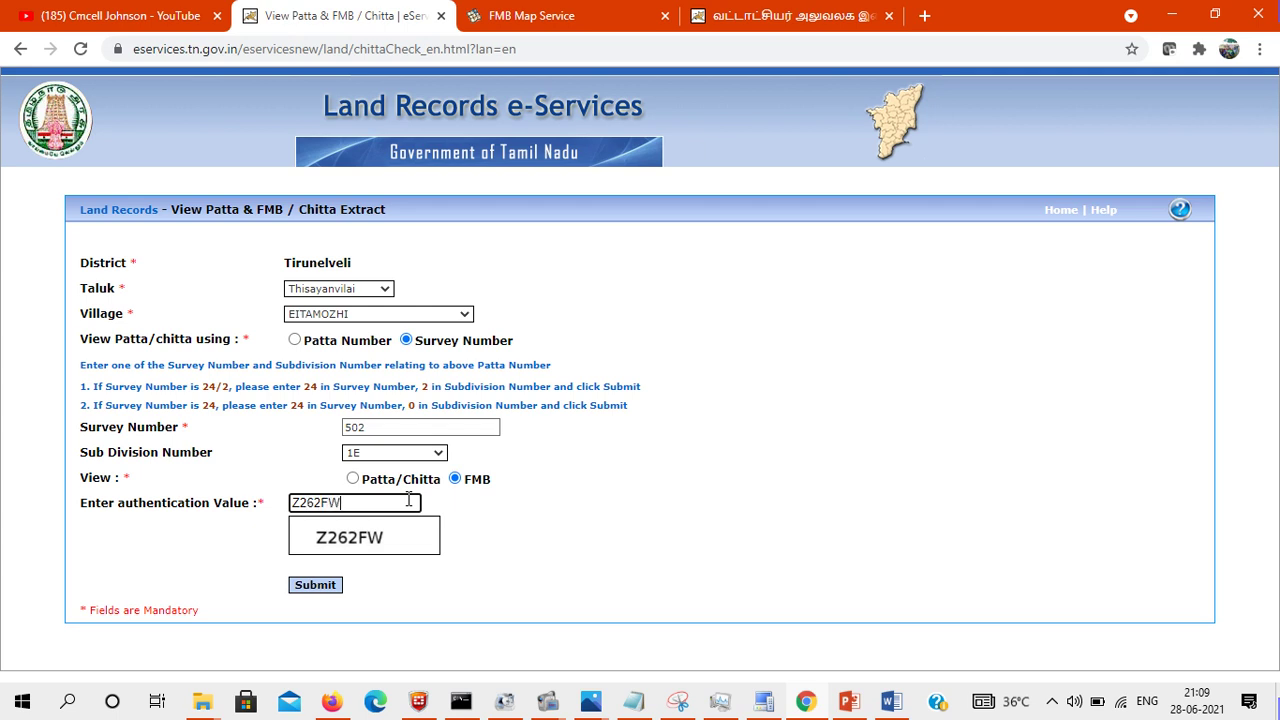
{"action": "left_click", "coordinate": [313, 590]}
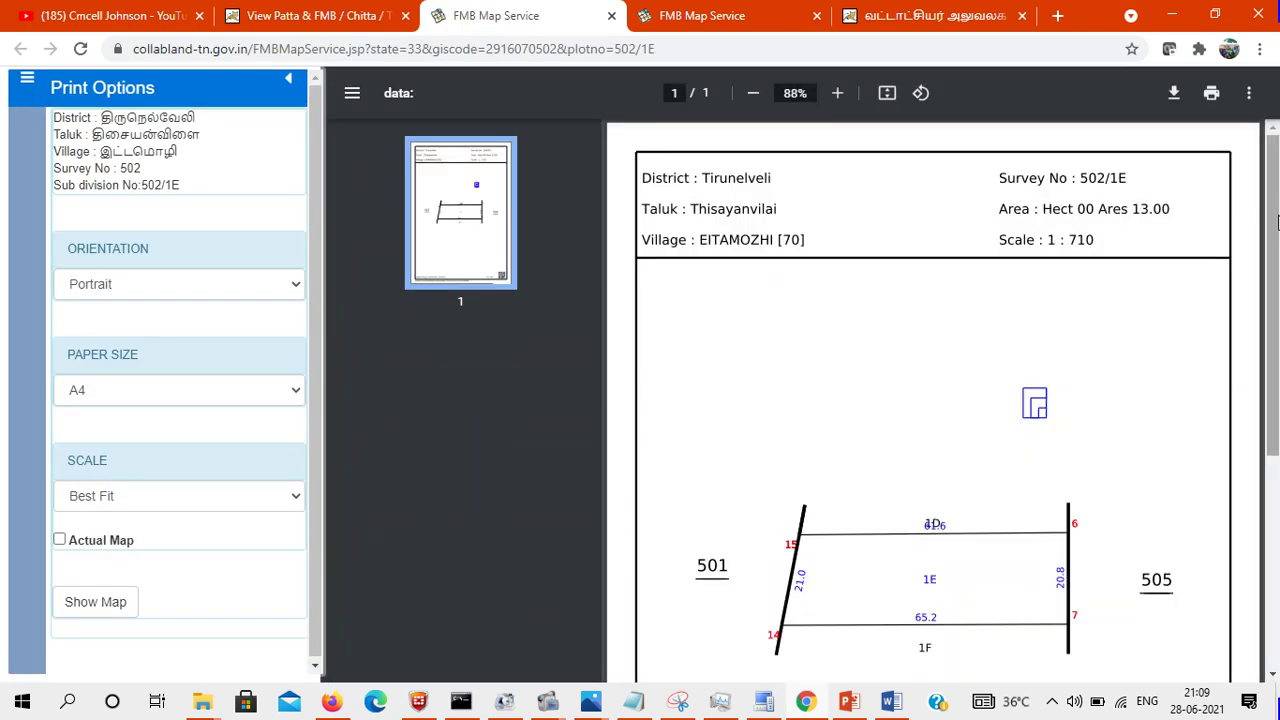
- Compare subdivision 1E's side lengths in the FMB sketch and its area in the Patta extract with the PowerPoint calculation slide
{"action": "left_click_drag", "start_coordinate": [1277, 222], "coordinate": [1277, 290]}
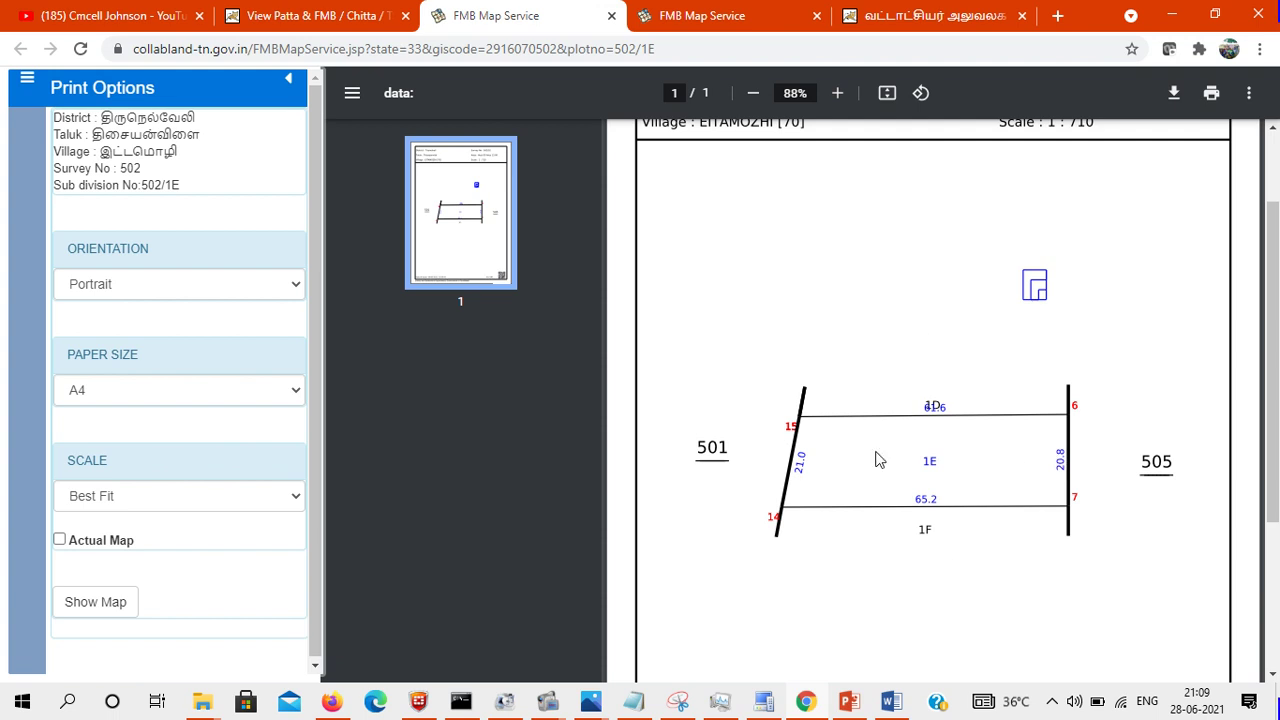
{"action": "left_click", "coordinate": [848, 703]}
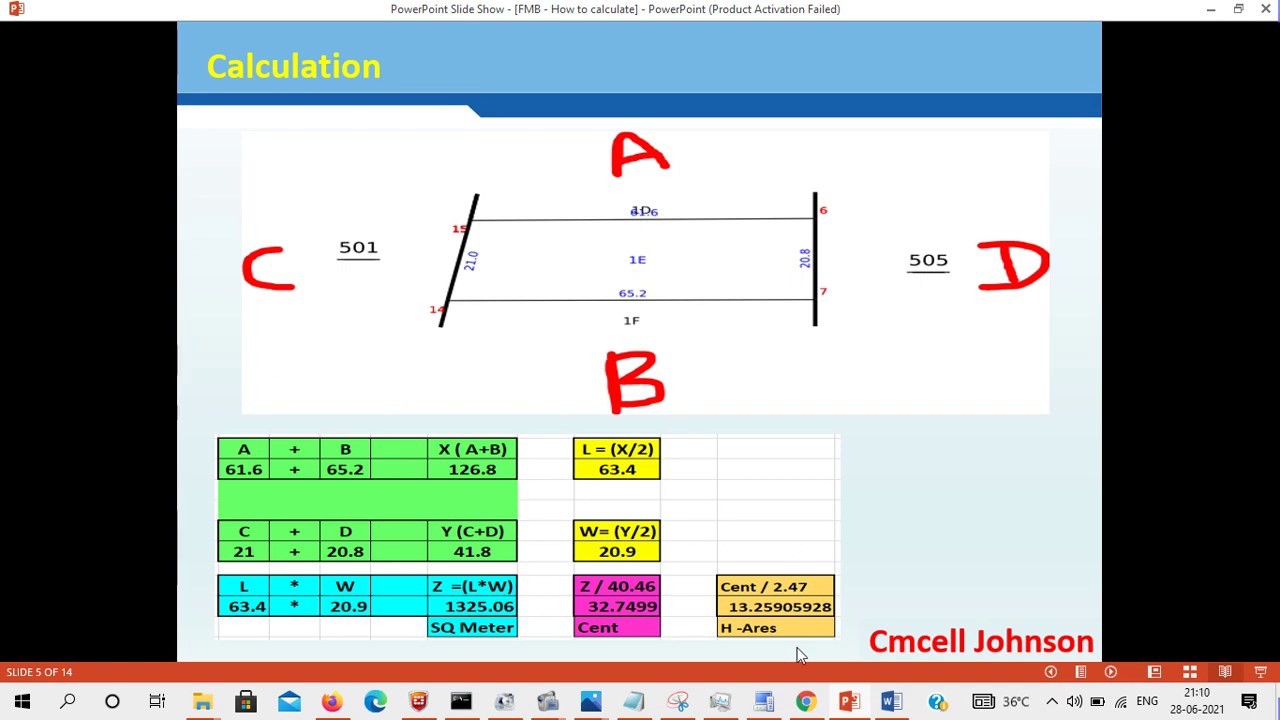
{"action": "left_click", "coordinate": [806, 703]}
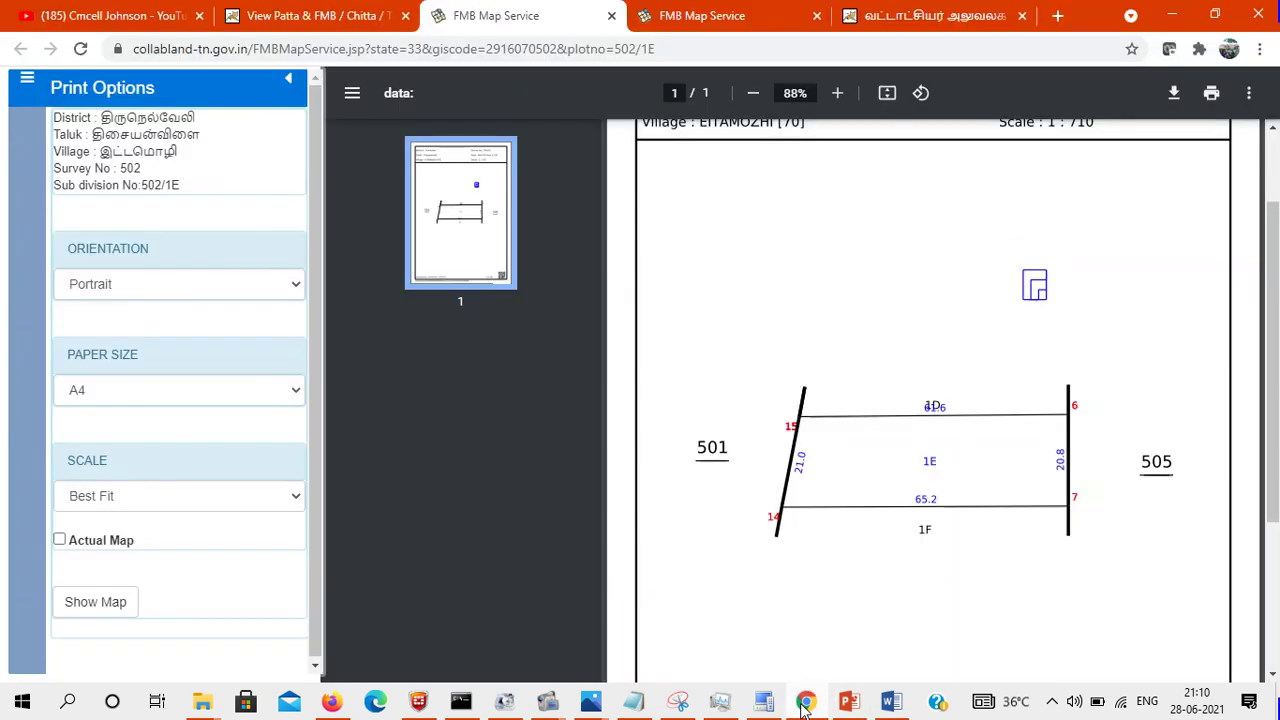
{"action": "left_click", "coordinate": [930, 16]}
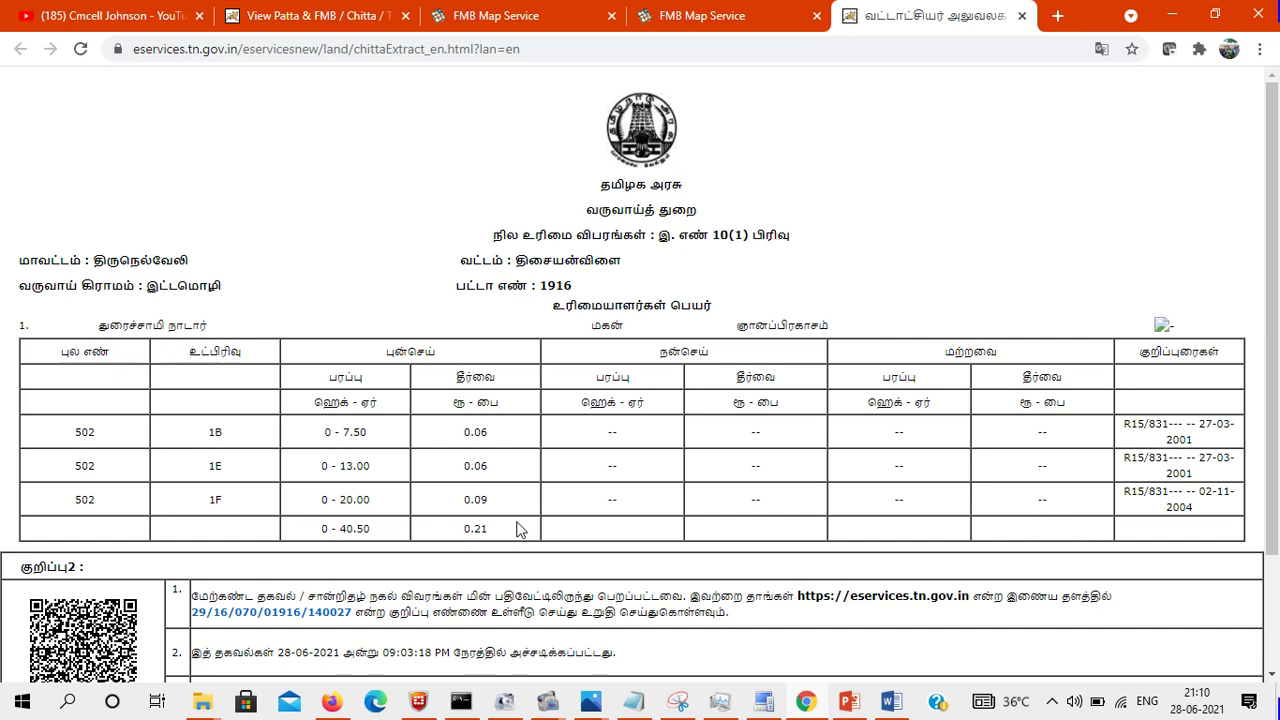
{"action": "left_click", "coordinate": [847, 712]}
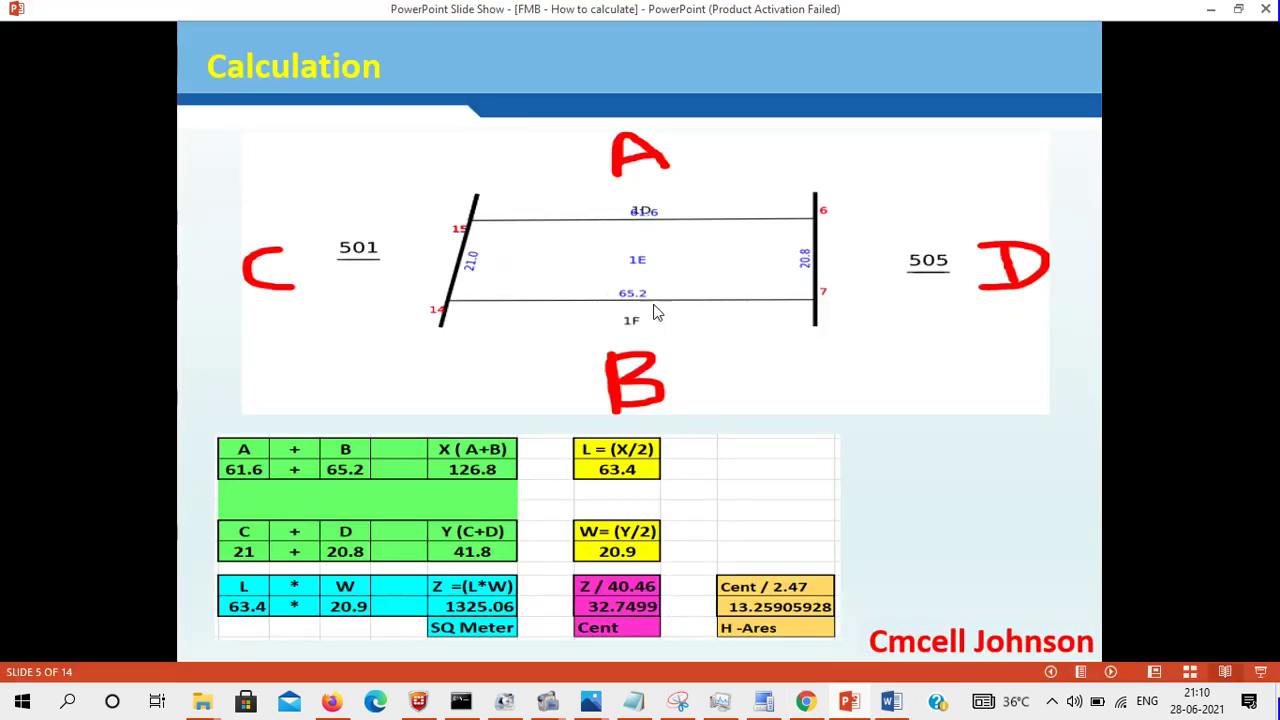